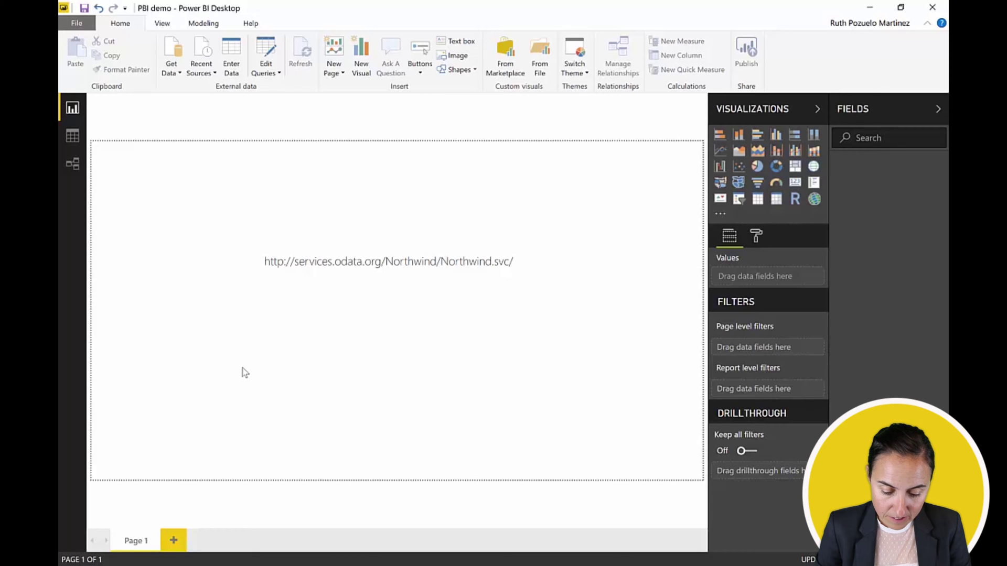
# Step: Select the full Northwind OData URL in the text box so it can be copied
pyautogui.click(357, 263)
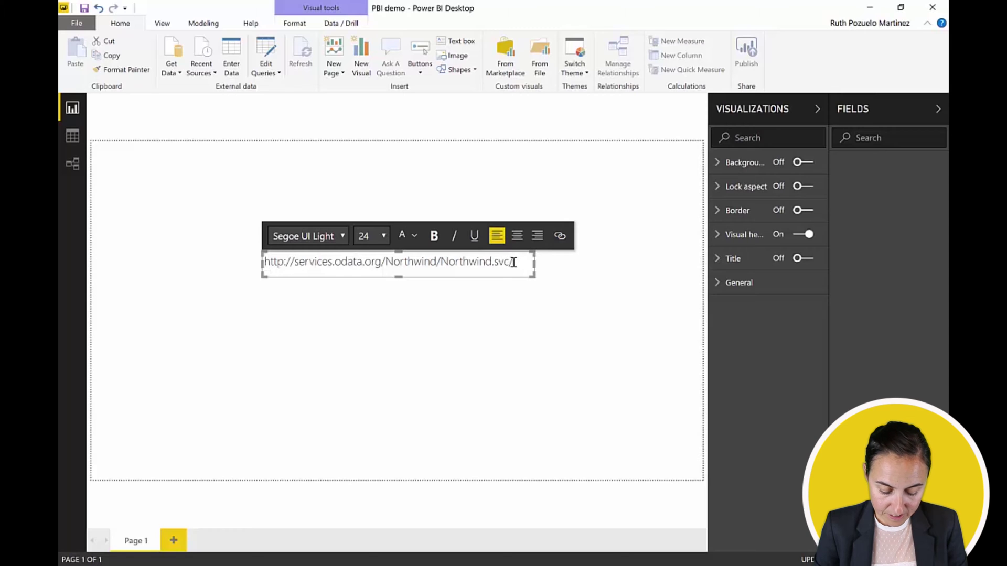
pyautogui.moveTo(514, 262); pyautogui.dragTo(90, 251)
pyautogui.hotkey('ctrl', 'c')
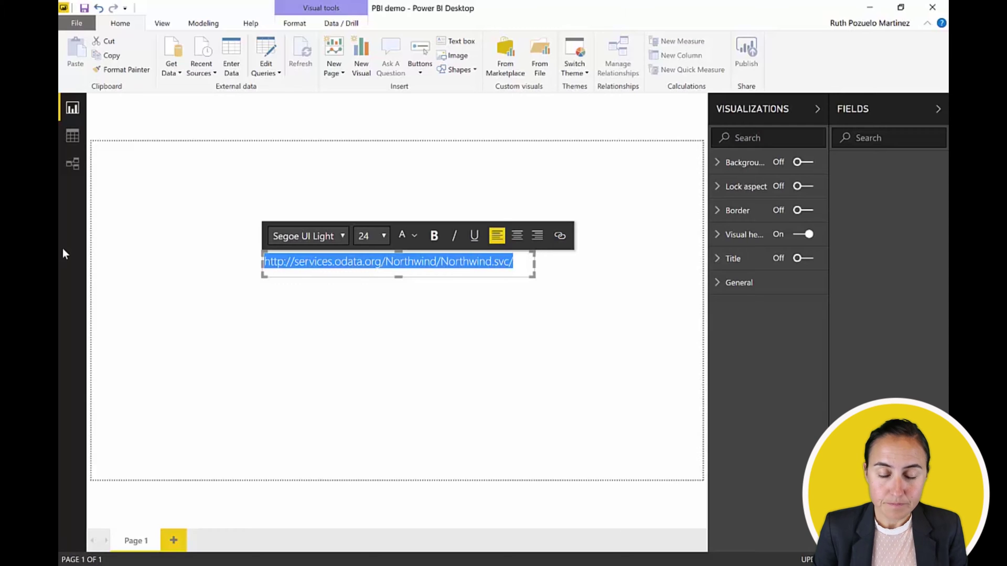
pyautogui.click(193, 201)
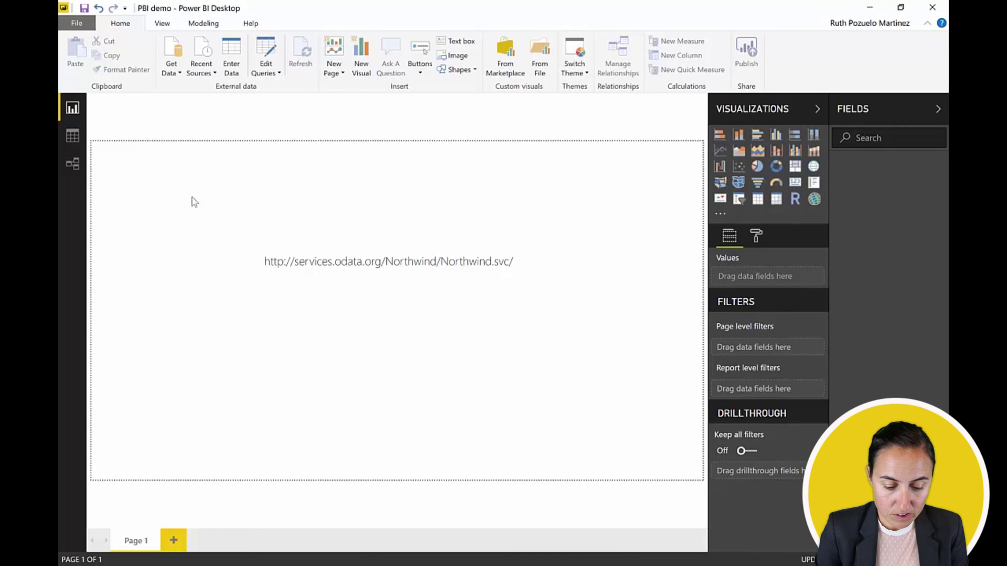
# Step: Open the Get Data list and browse the full connector catalogue
pyautogui.click(168, 72)
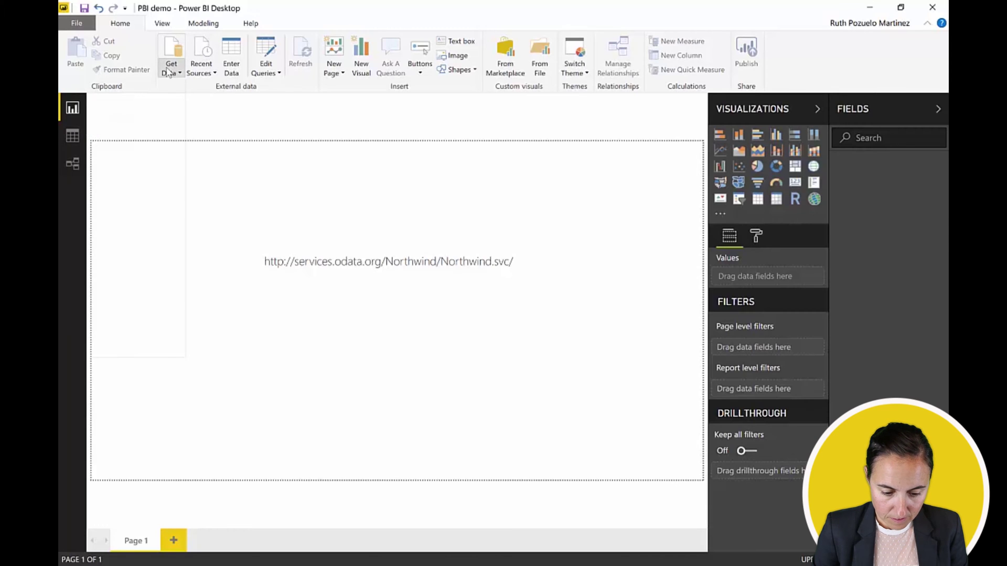
pyautogui.click(168, 73)
pyautogui.click(166, 76)
pyautogui.click(166, 76)
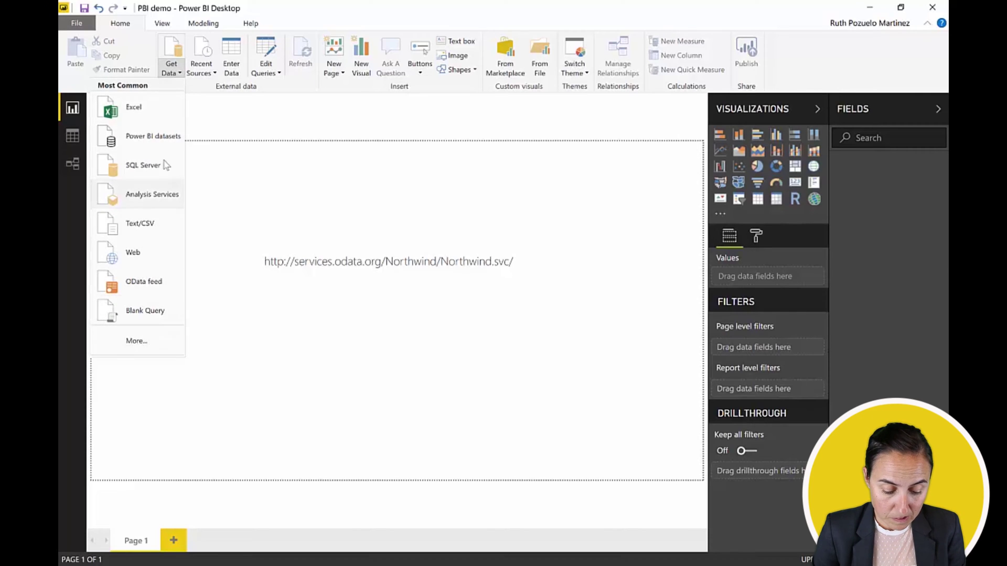
pyautogui.click(135, 341)
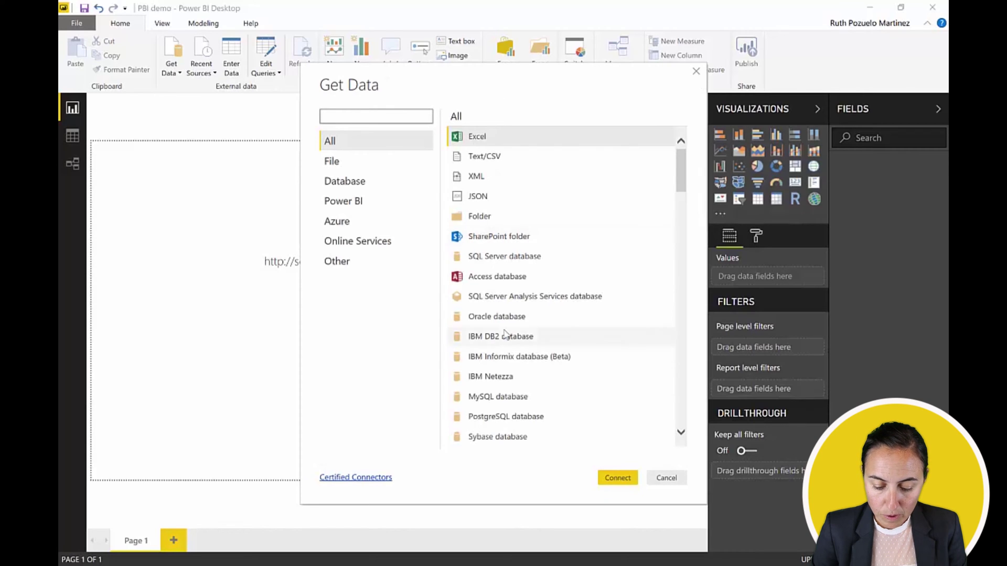
pyautogui.scroll(-20, 504, 334)
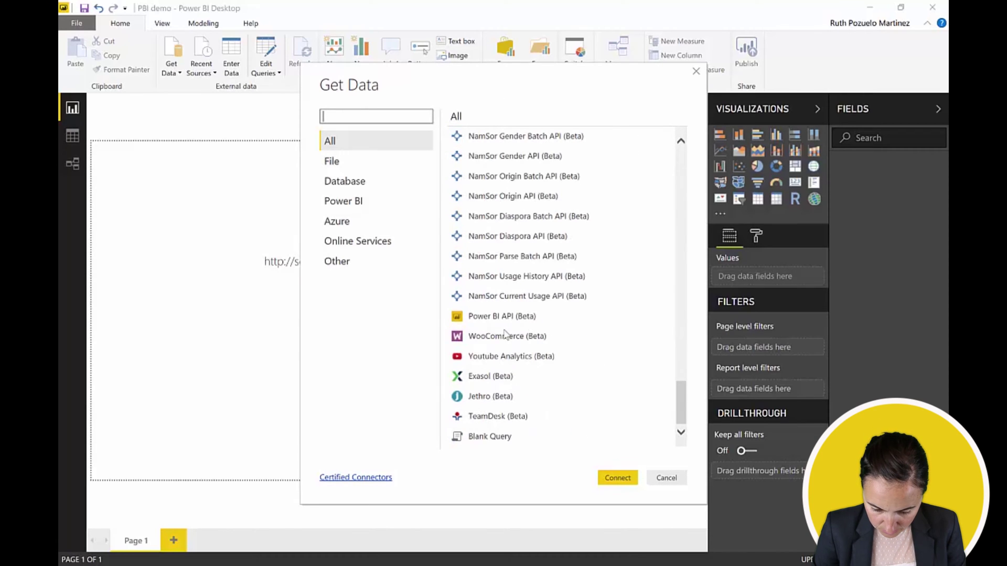
# Step: Search the connectors for 'odat' and connect with OData Feed
pyautogui.click(378, 242)
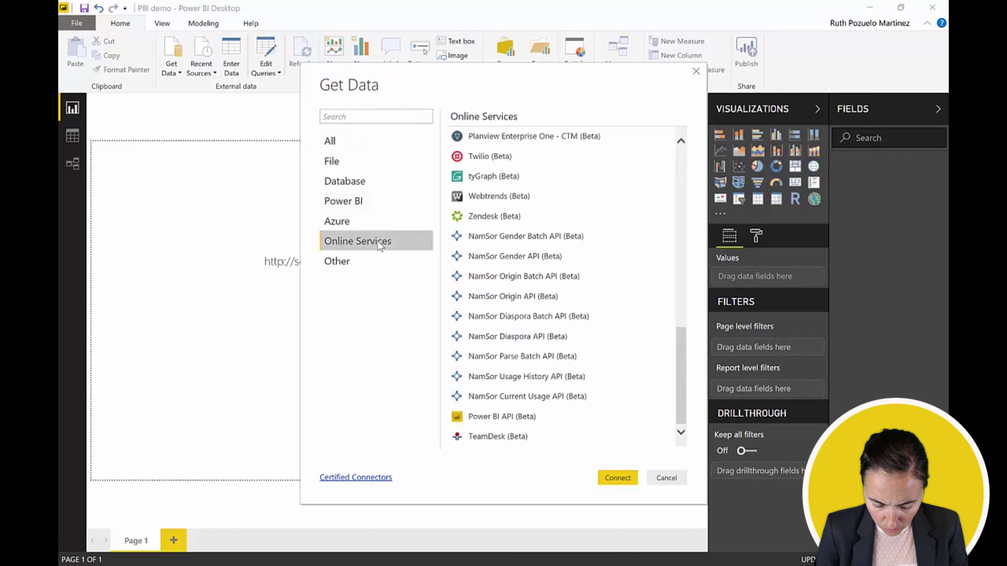
pyautogui.click(367, 116)
pyautogui.write('odat')
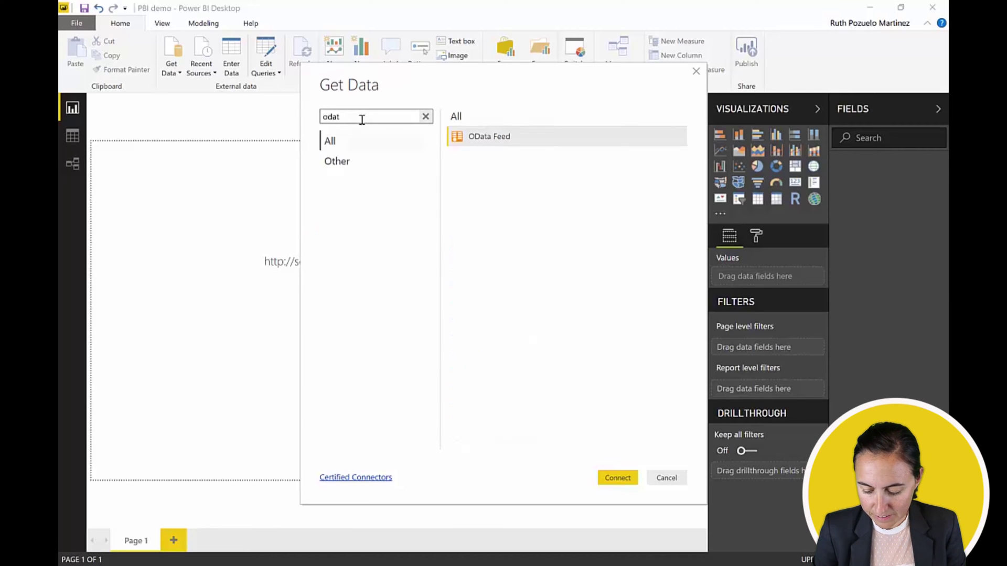
pyautogui.click(503, 139)
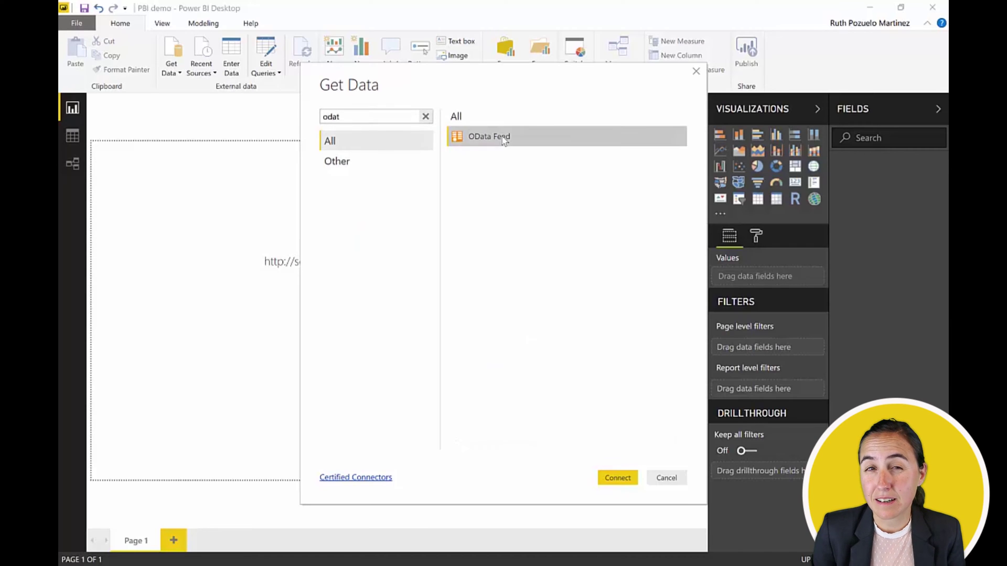
pyautogui.click(626, 478)
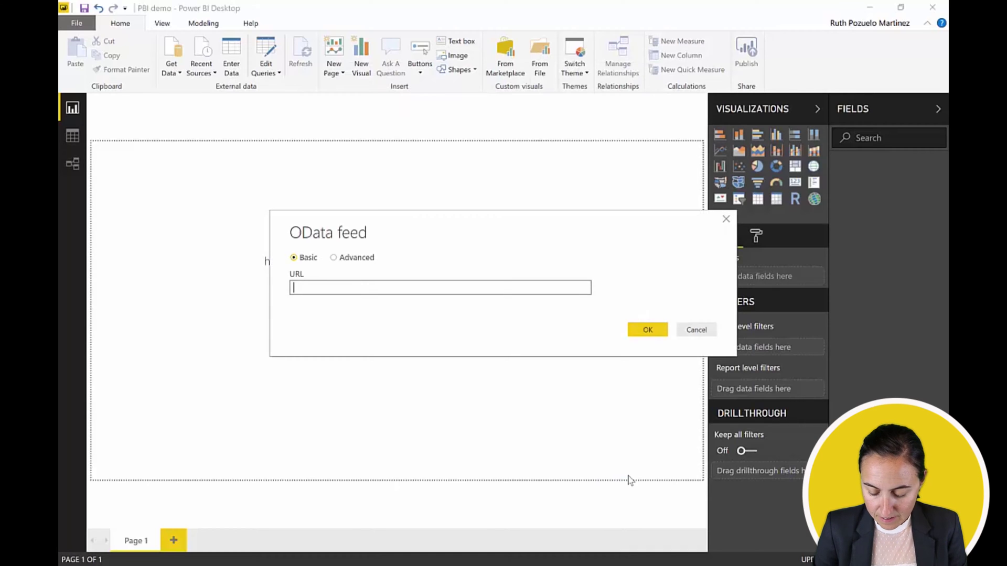
# Step: Paste the Northwind OData URL as the feed address and confirm with OK
pyautogui.hotkey('ctrl', 'v')
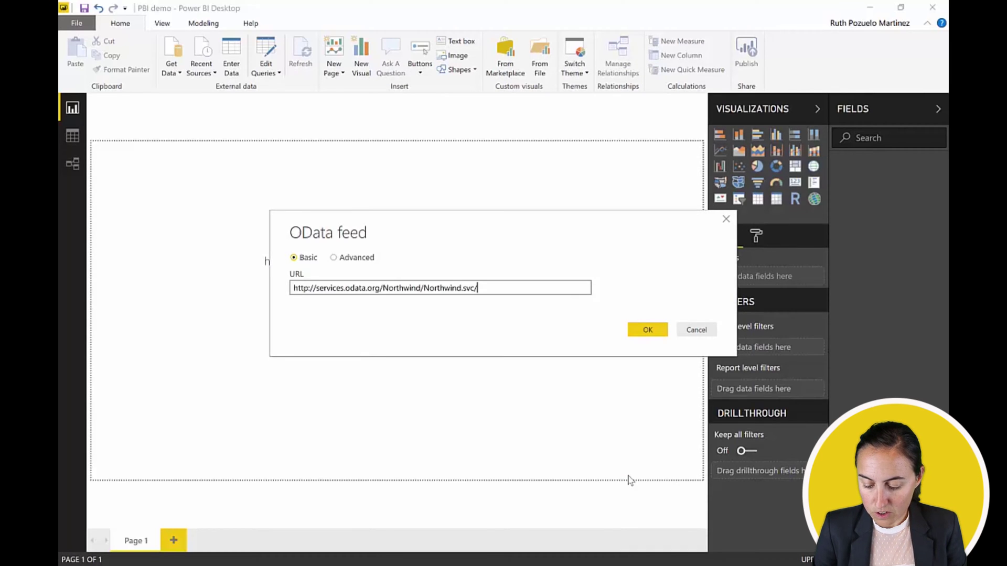
pyautogui.click(649, 334)
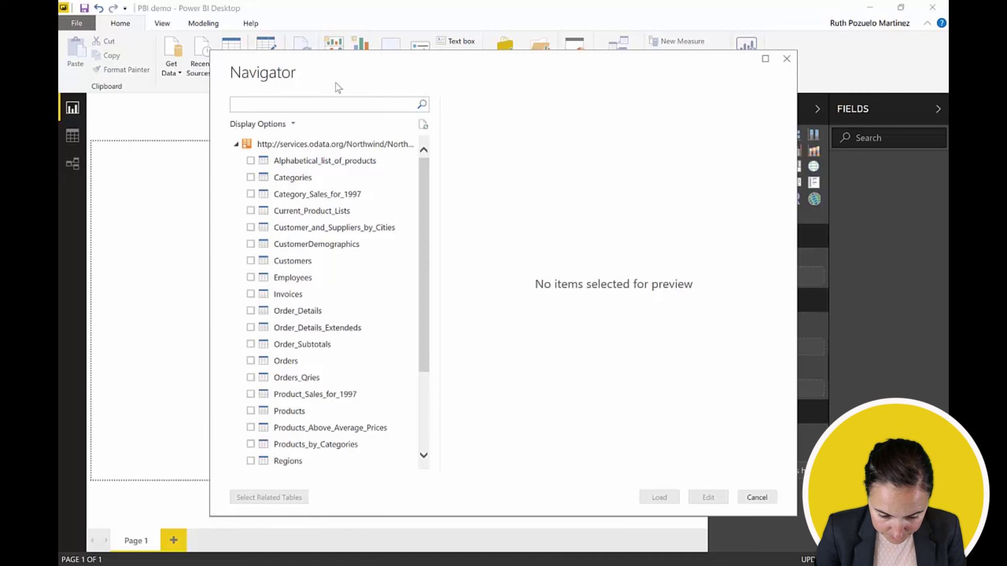
# Step: Tick Categories, Customers, Order_Details, Orders and Products in Navigator and choose Edit
pyautogui.click(251, 178)
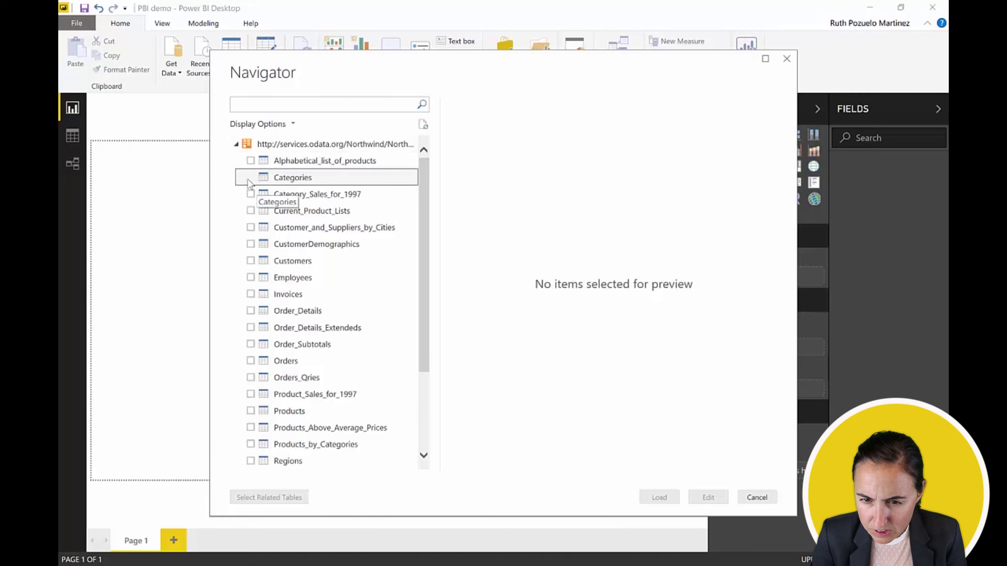
pyautogui.click(250, 261)
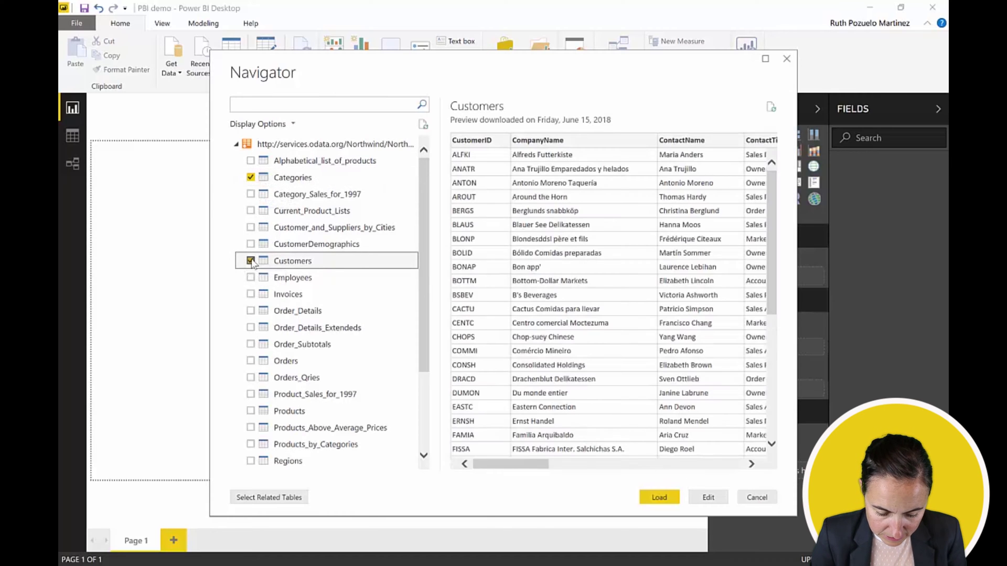
pyautogui.click(250, 311)
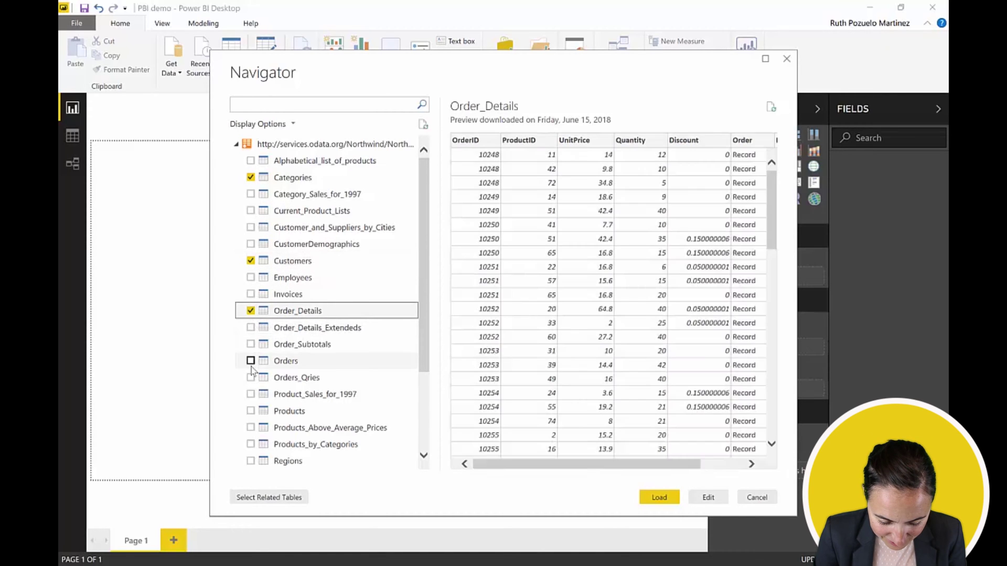
pyautogui.click(251, 361)
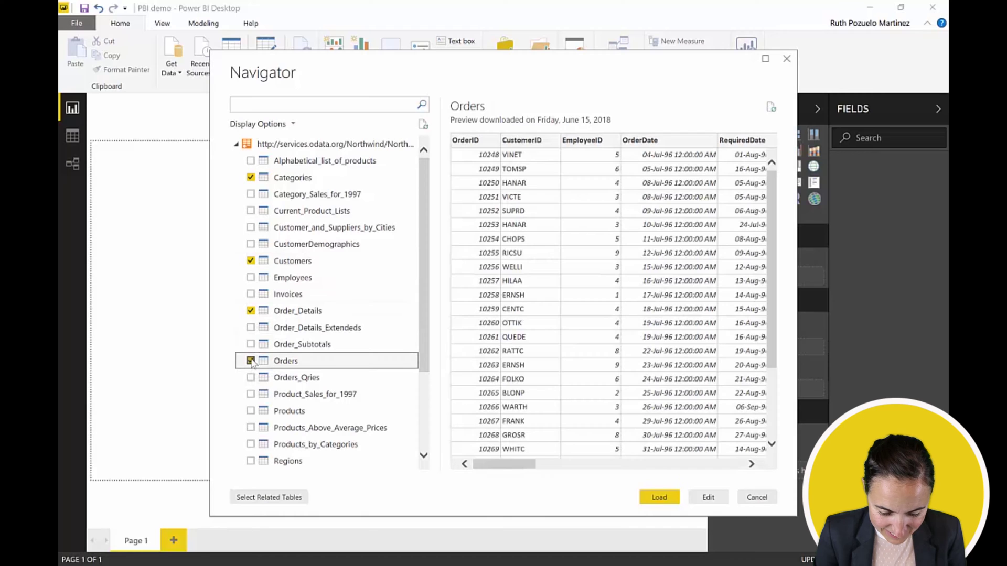
pyautogui.click(251, 412)
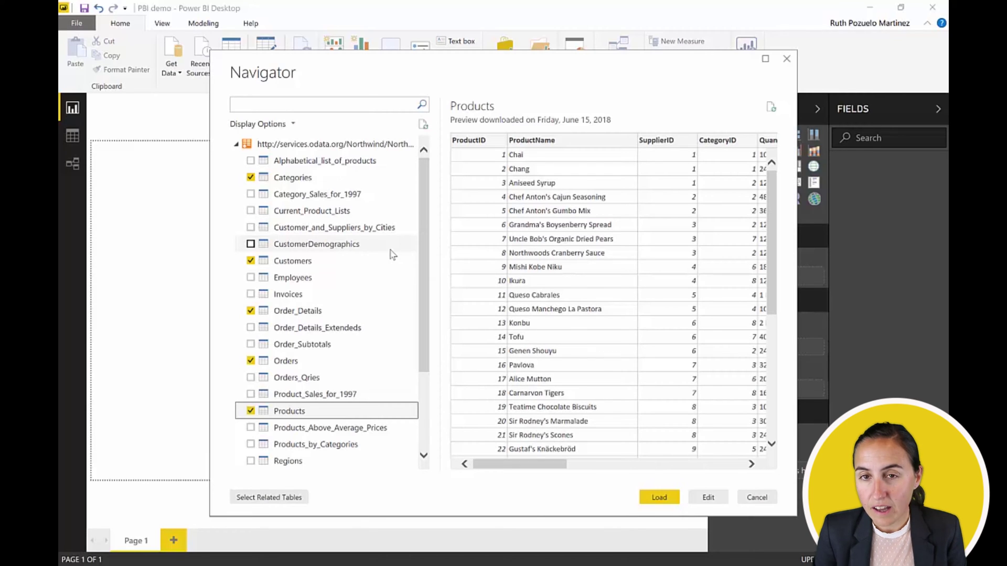
pyautogui.click(711, 497)
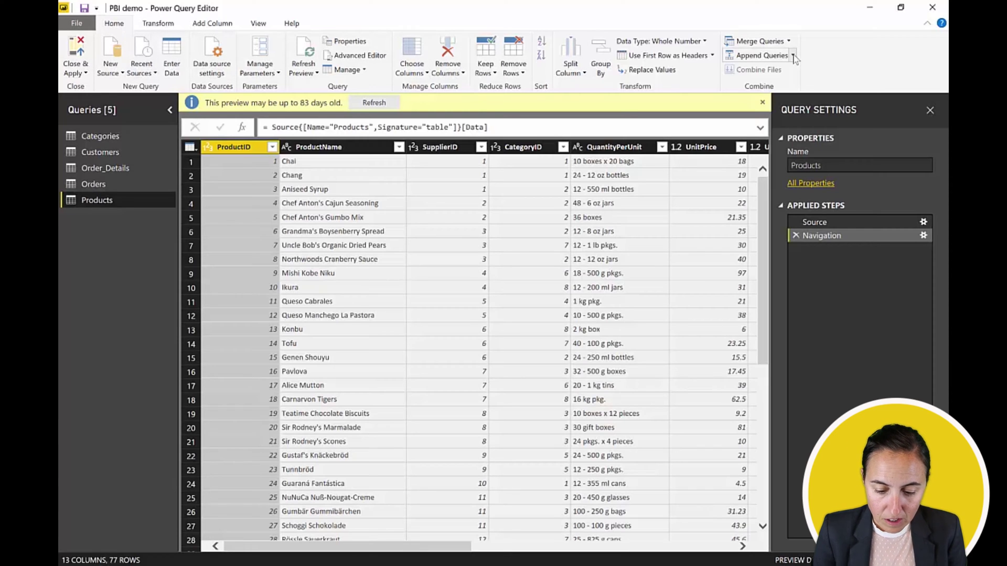
# Step: Glance at the Transform and Add Column tabs, then preview all five queries, ending on Categories
pyautogui.click(157, 24)
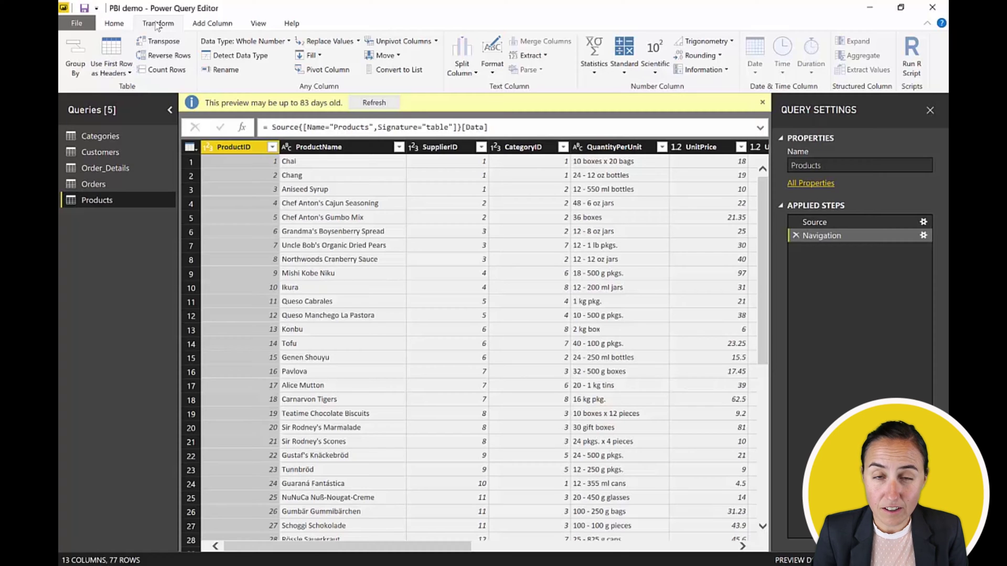
pyautogui.click(213, 25)
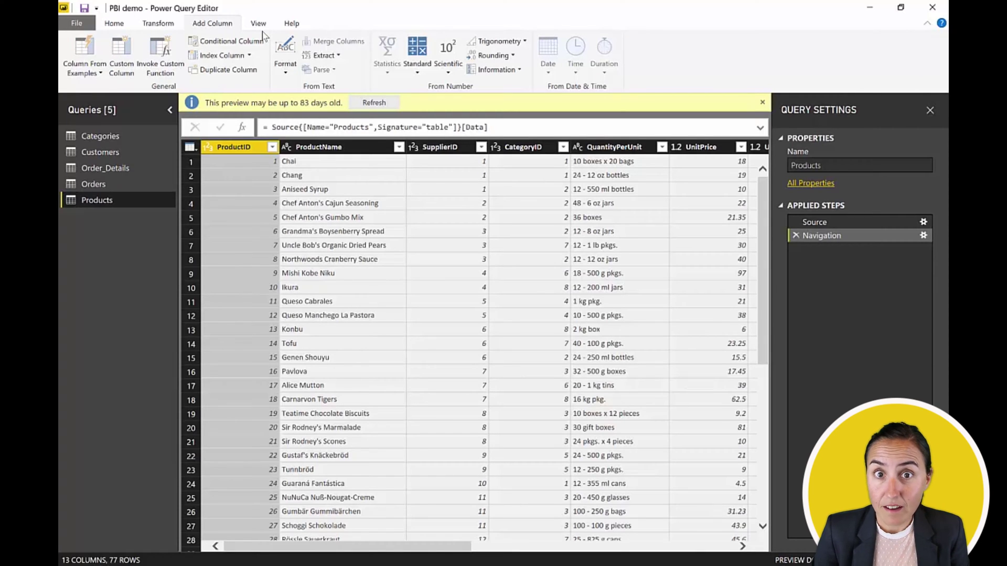
pyautogui.click(100, 137)
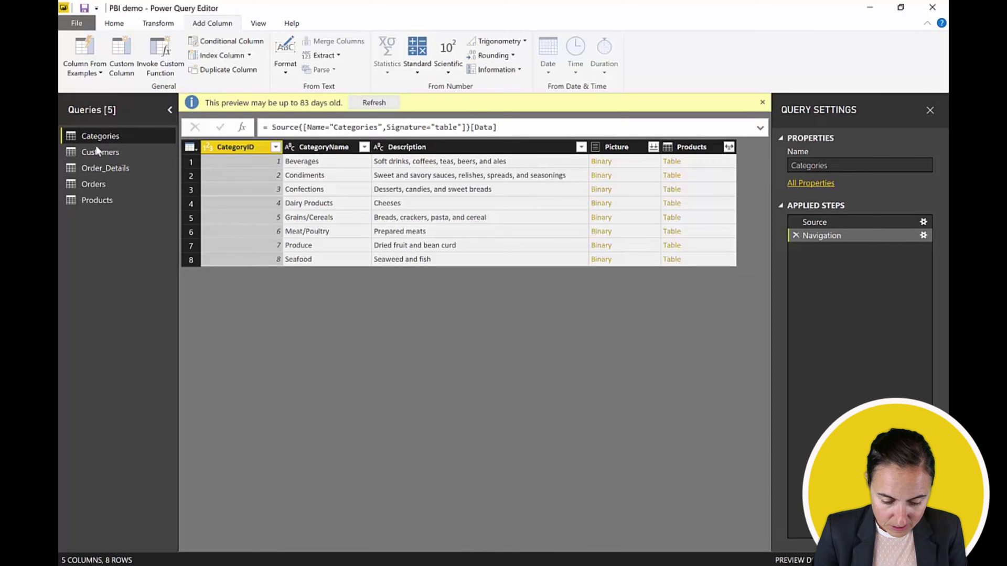
pyautogui.click(100, 150)
pyautogui.click(107, 165)
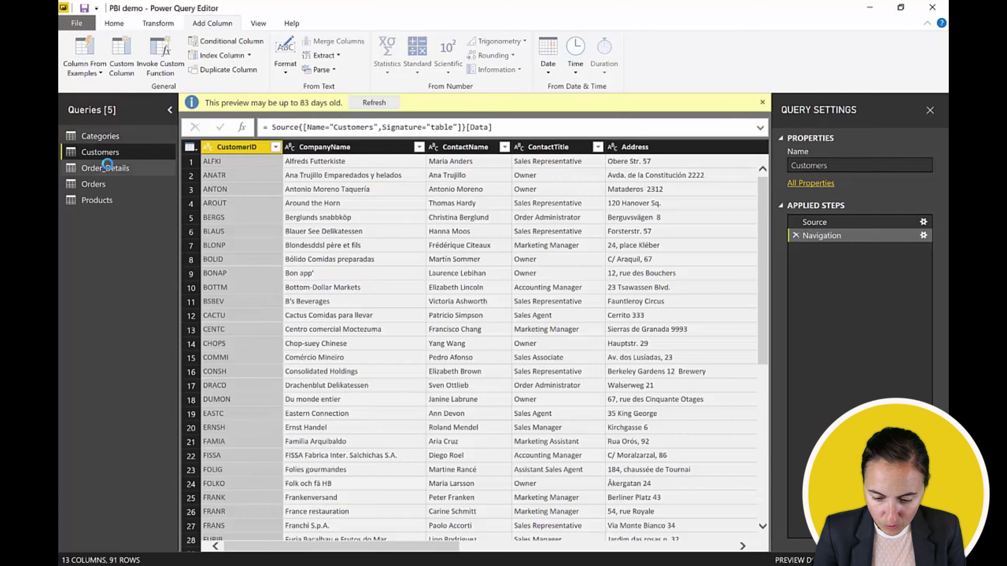
pyautogui.click(98, 183)
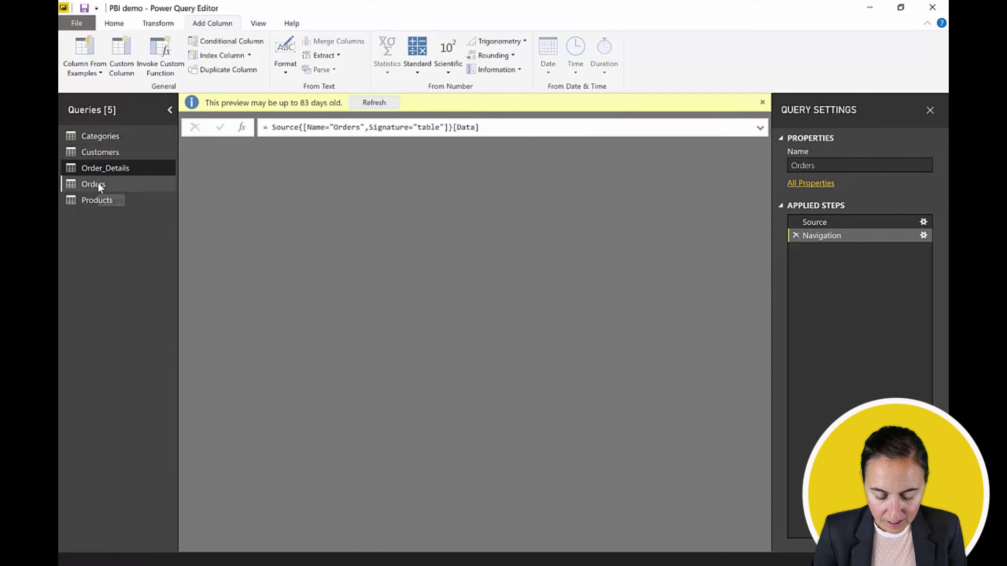
pyautogui.click(91, 203)
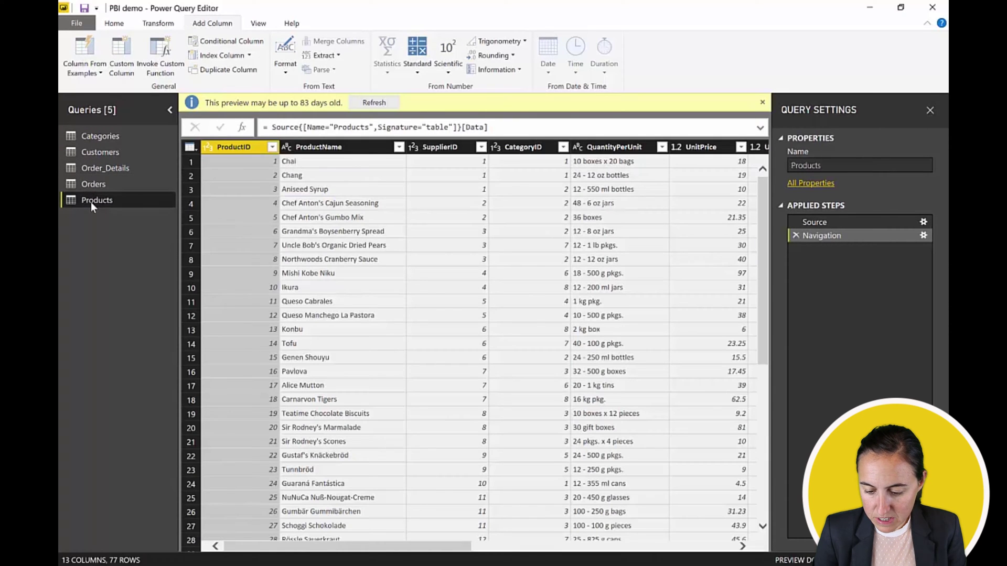
pyautogui.click(98, 136)
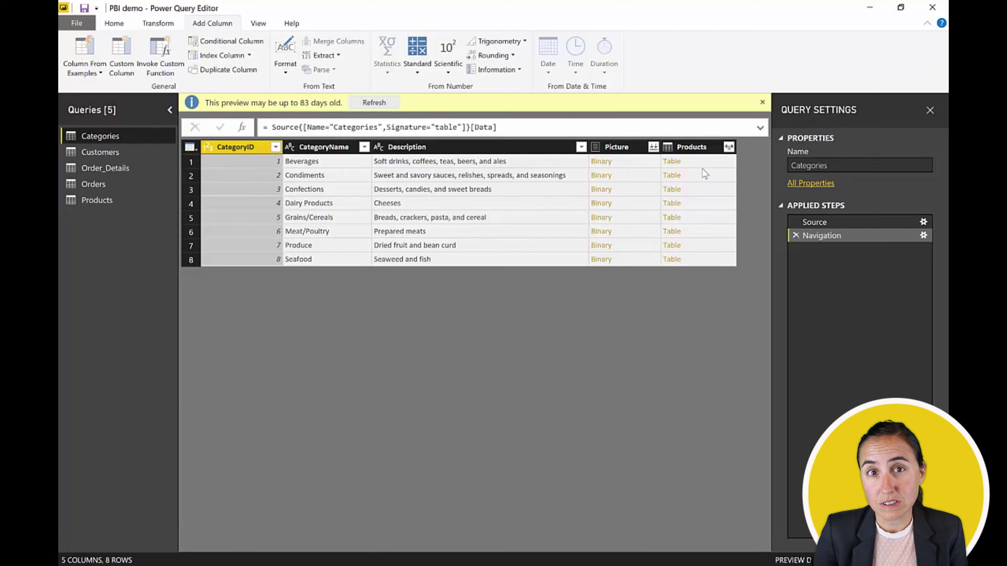
# Step: Keep only CategoryID, CategoryName and Description in the Categories query
pyautogui.keyDown('shift'); pyautogui.click(467, 152); pyautogui.keyUp('shift')
pyautogui.click(466, 151)
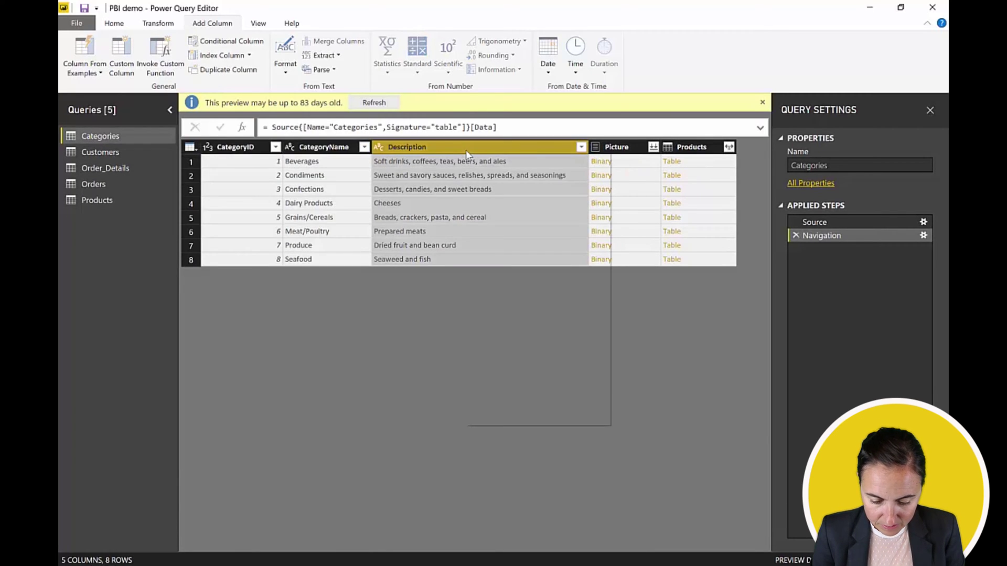
pyautogui.rightClick(465, 150)
pyautogui.click(244, 152)
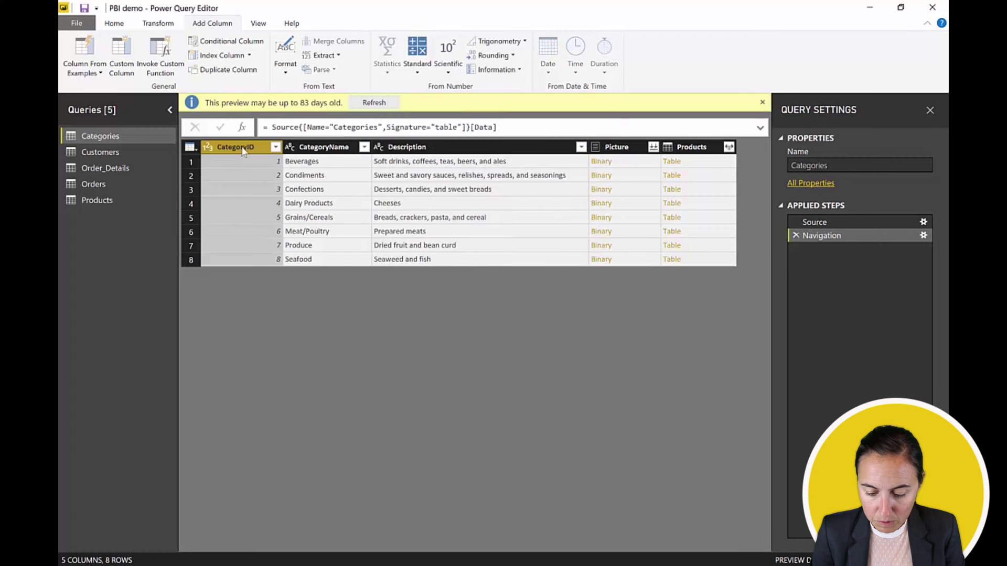
pyautogui.keyDown('shift'); pyautogui.click(418, 150); pyautogui.keyUp('shift')
pyautogui.rightClick(417, 149)
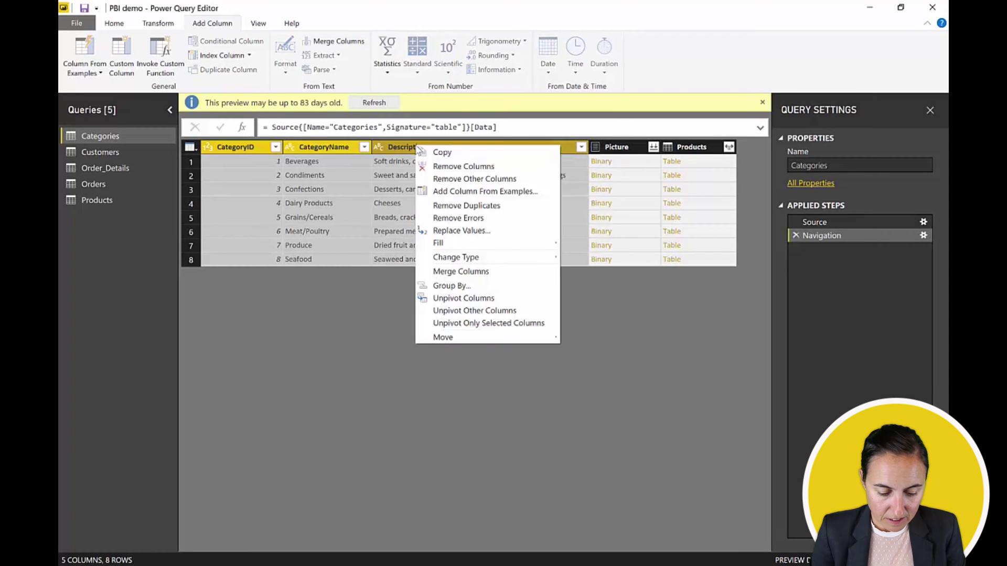
pyautogui.click(436, 180)
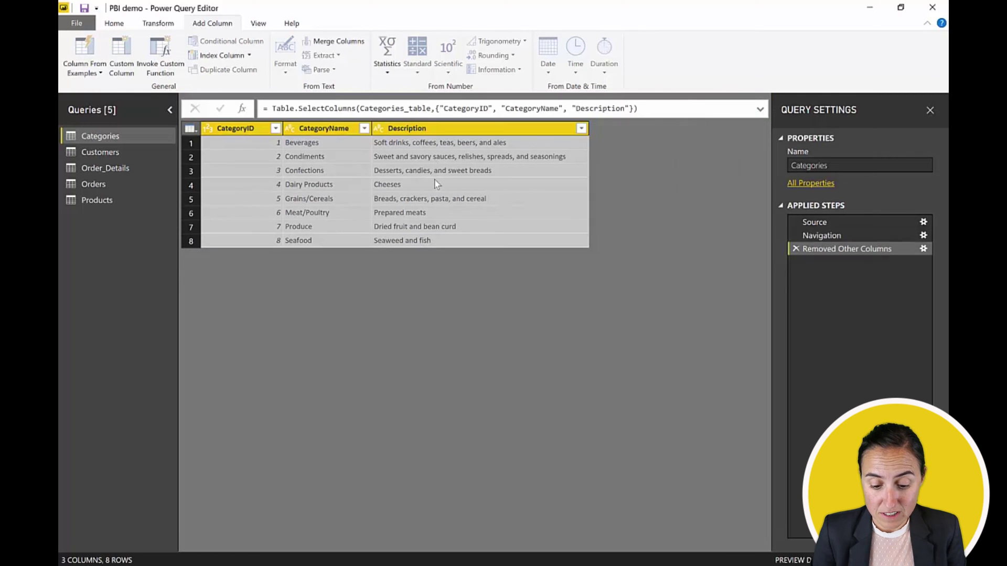
# Step: Remove the unneeded Customers columns and leave Order_Details unchanged
pyautogui.click(105, 152)
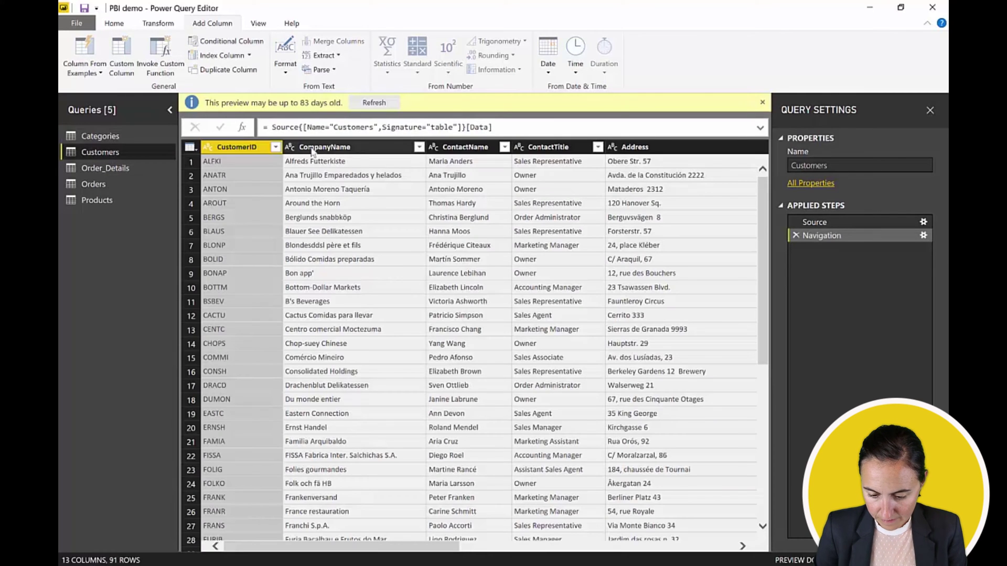
pyautogui.hscroll(10, 659, 140)
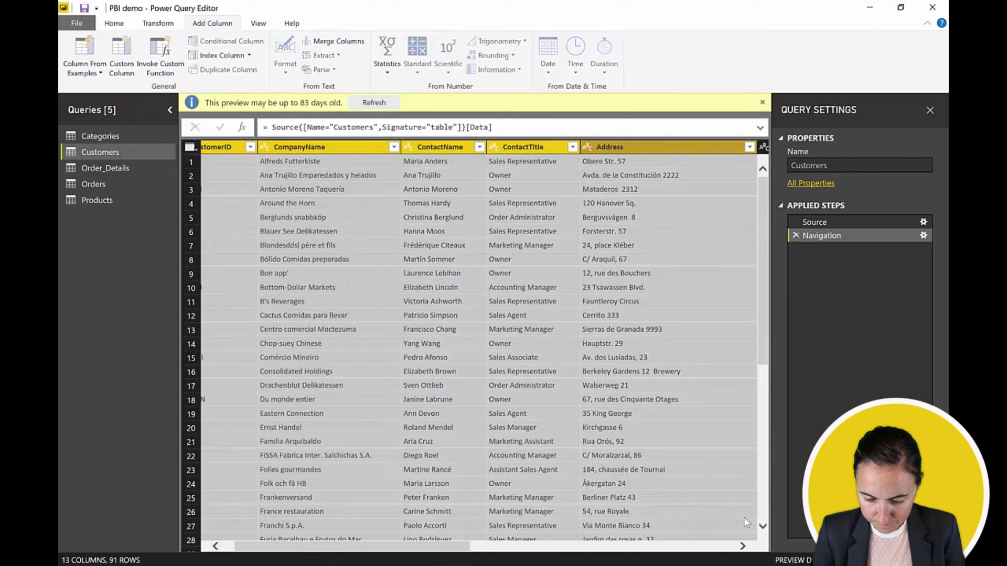
pyautogui.rightClick(586, 147)
pyautogui.click(624, 182)
pyautogui.click(91, 169)
pyautogui.rightClick(544, 140)
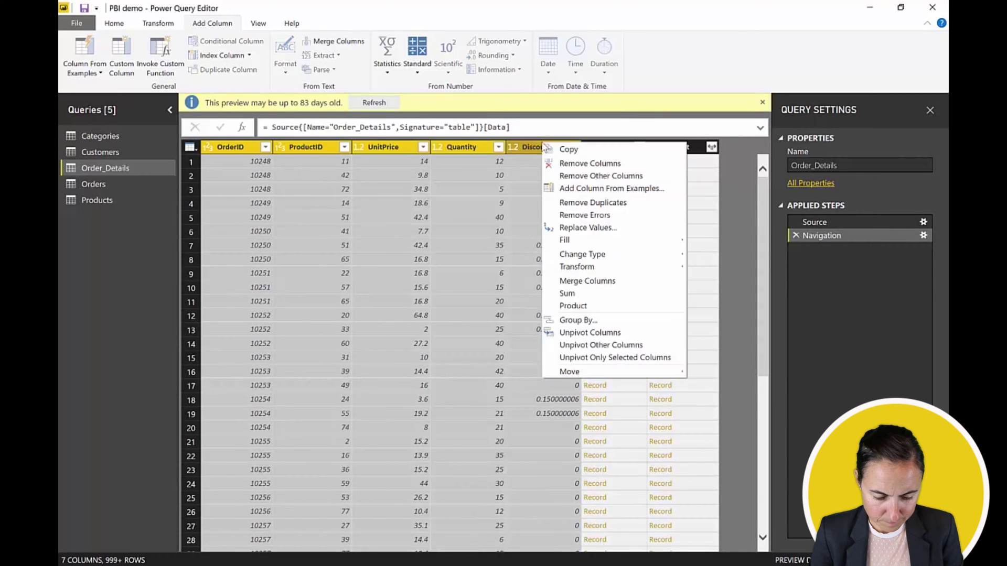
pyautogui.press('Escape')
# Step: Remove the unneeded columns from the Orders and Products queries
pyautogui.click(128, 184)
pyautogui.hscroll(10, 748, 154)
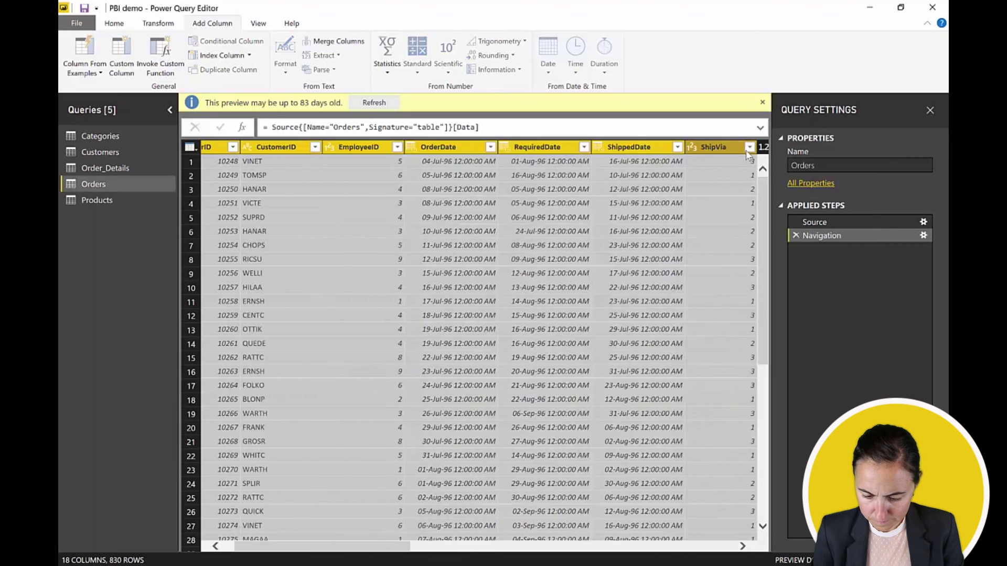
pyautogui.rightClick(478, 148)
pyautogui.click(509, 181)
pyautogui.click(101, 202)
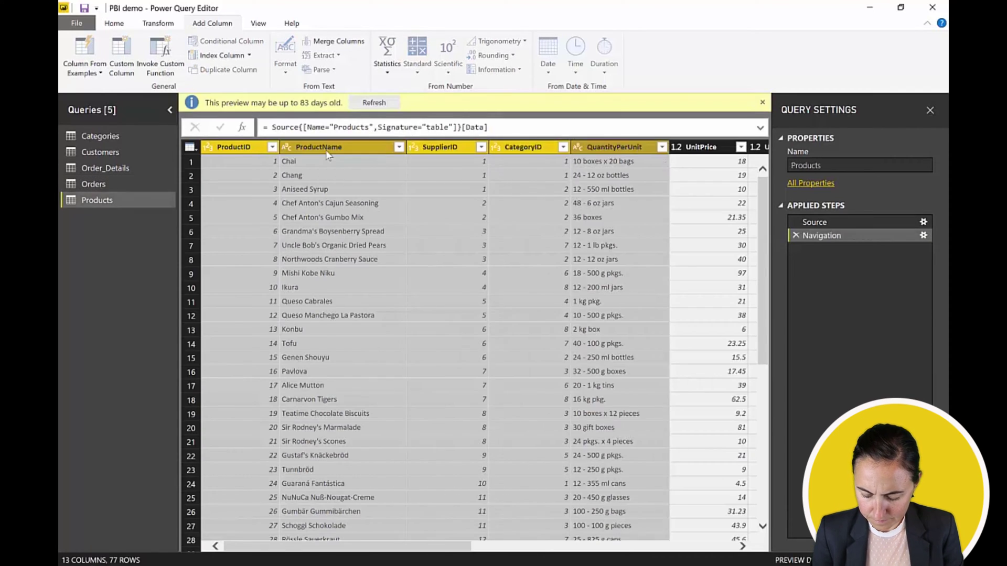
pyautogui.hscroll(5, 326, 150)
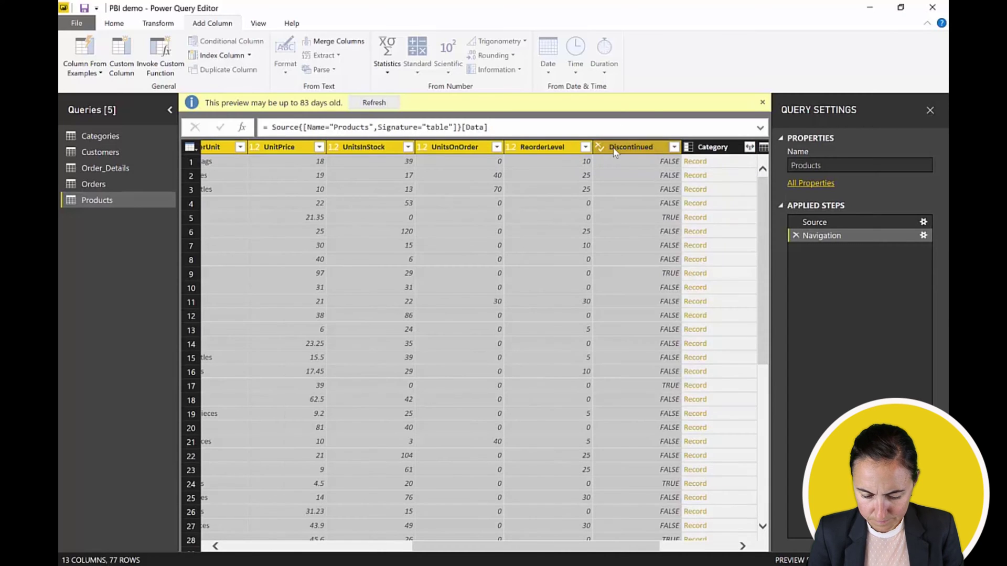
pyautogui.rightClick(608, 147)
pyautogui.click(636, 182)
# Step: Recheck the trimmed Orders and Categories queries
pyautogui.click(91, 184)
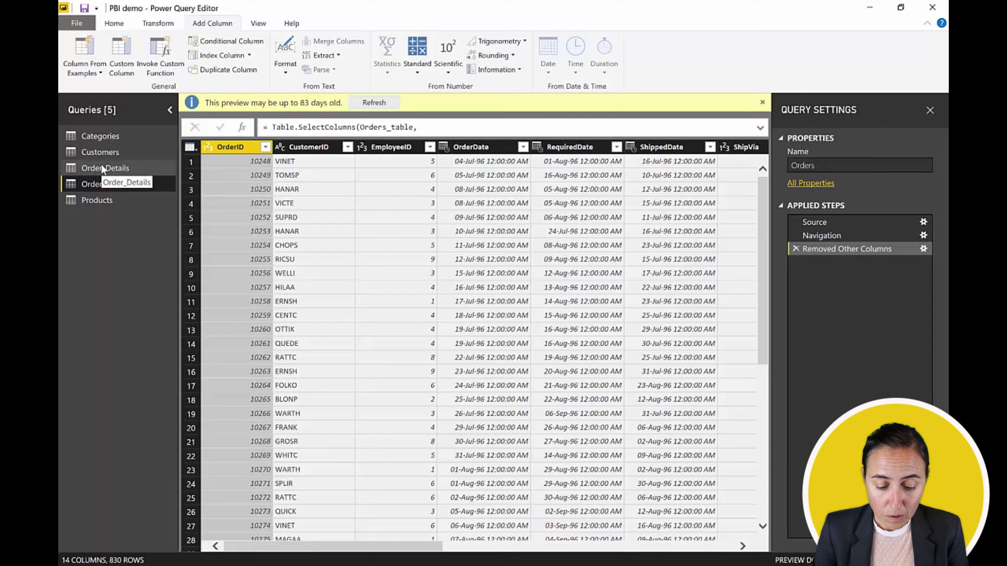
pyautogui.click(92, 138)
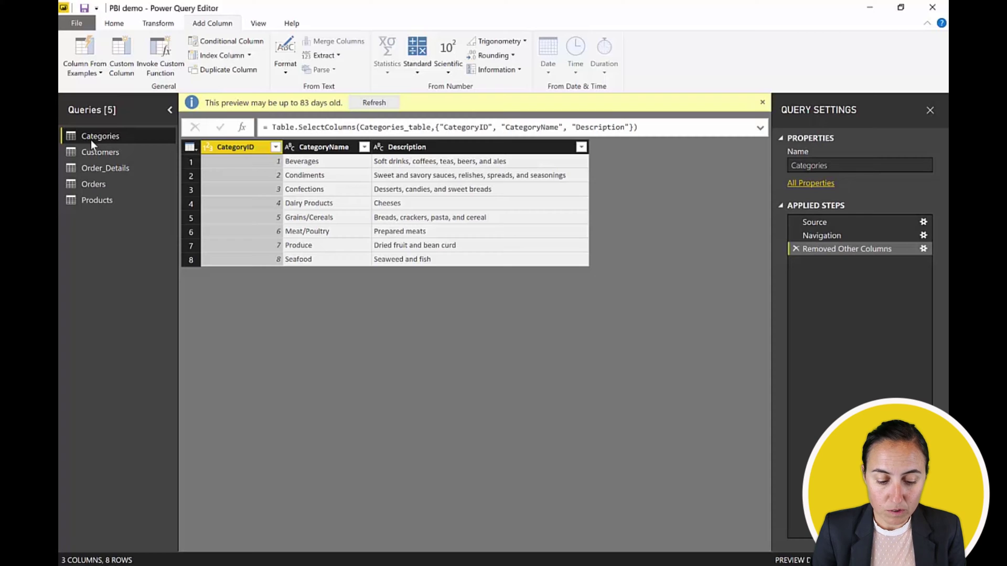
pyautogui.click(115, 25)
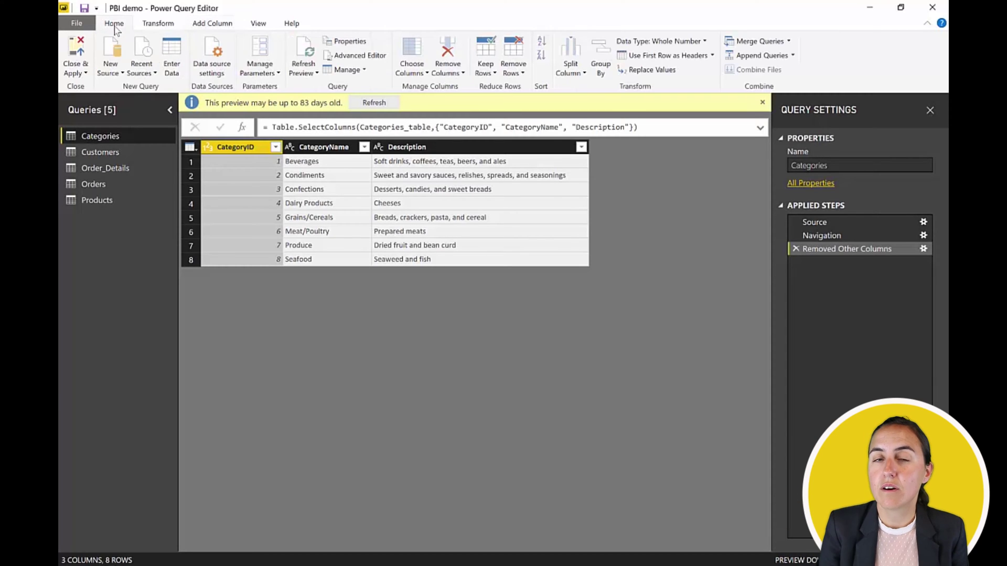
# Step: Close & Apply the queries, then reposition Products and Order_Details in the relationship diagram
pyautogui.click(76, 53)
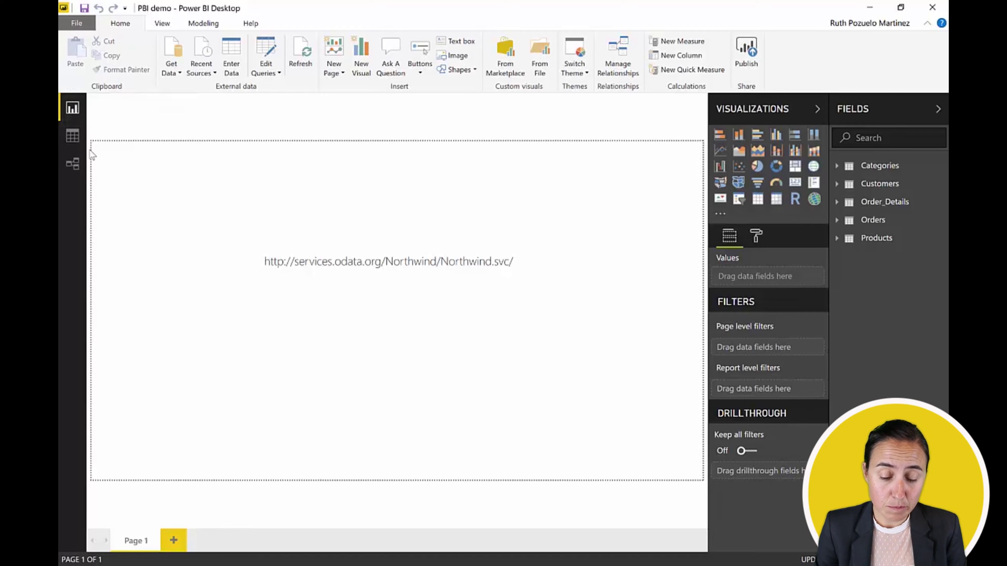
pyautogui.click(74, 163)
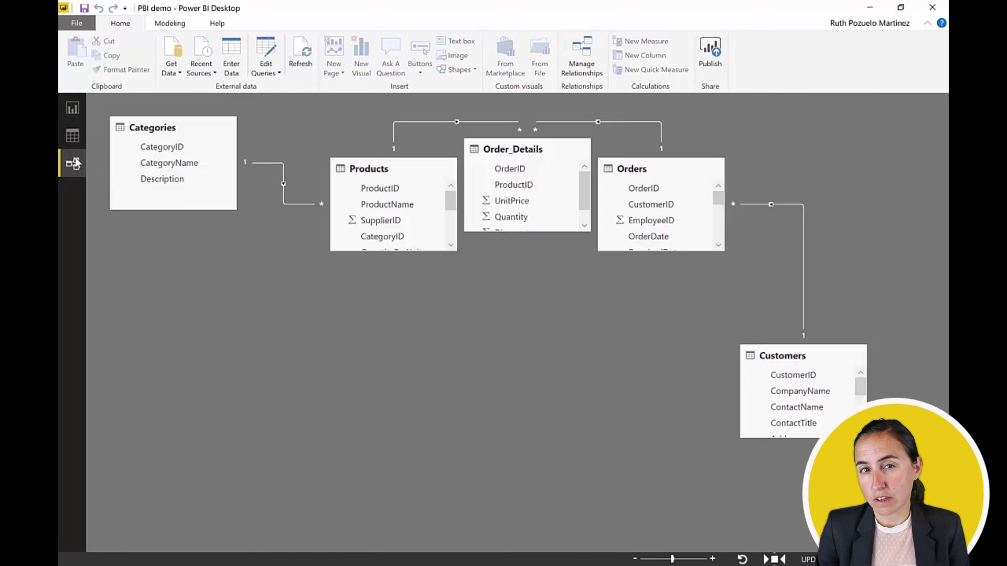
pyautogui.moveTo(374, 171); pyautogui.dragTo(278, 283)
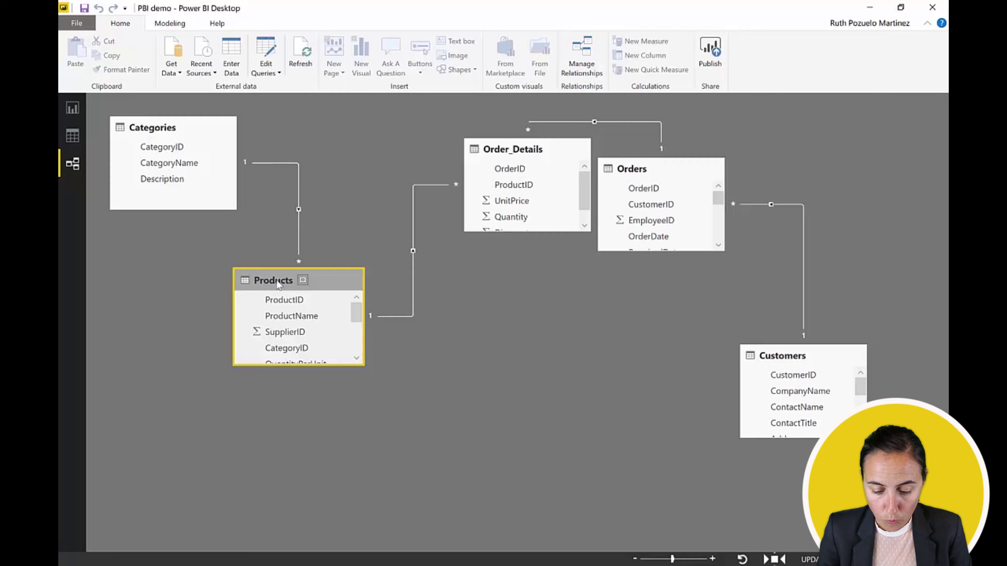
pyautogui.moveTo(498, 156); pyautogui.dragTo(441, 248)
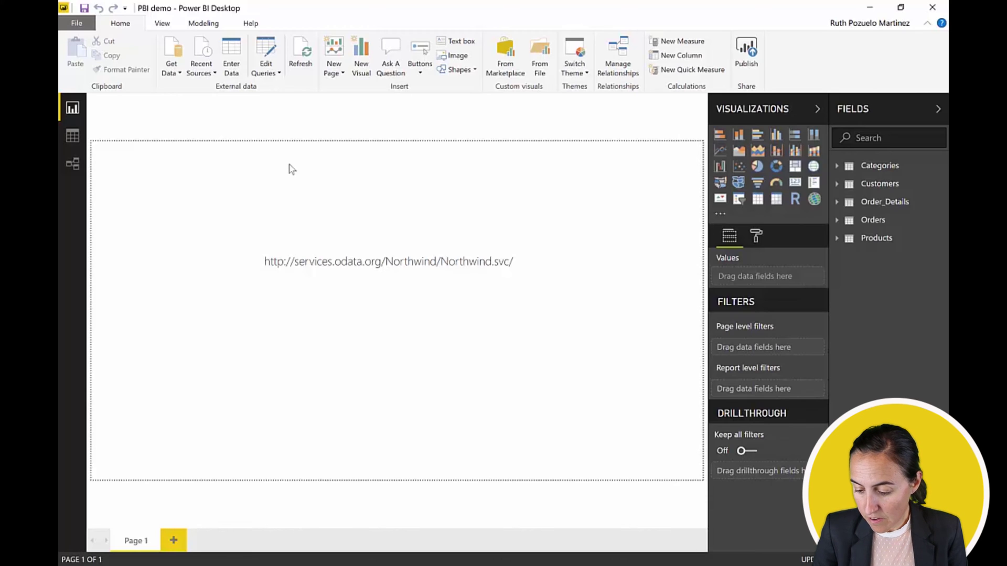
# Step: Inspect Order_Details' OrderID, ProductID, UnitPrice, Quantity and Discount columns in Data view, then add a new column
pyautogui.click(72, 137)
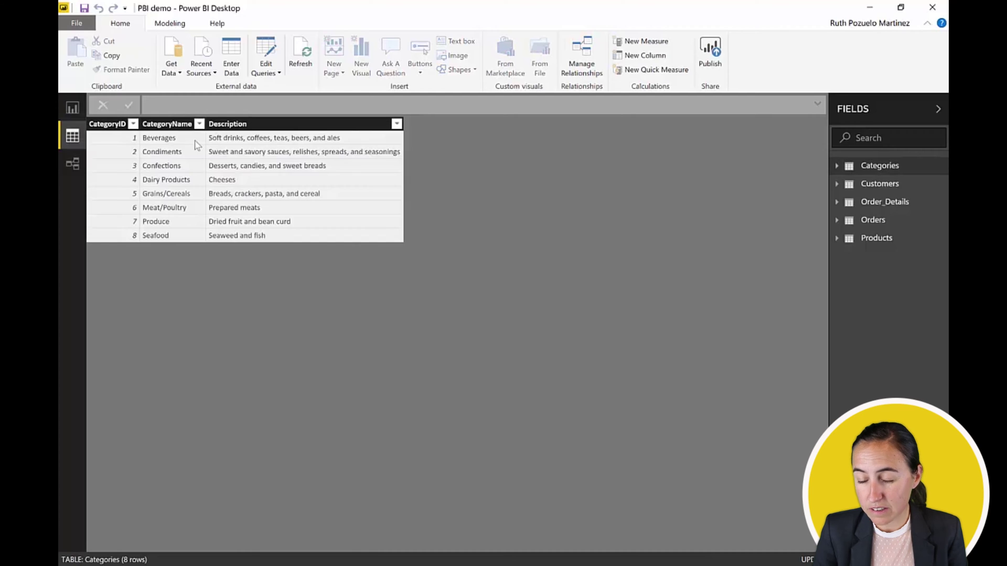
pyautogui.click(880, 203)
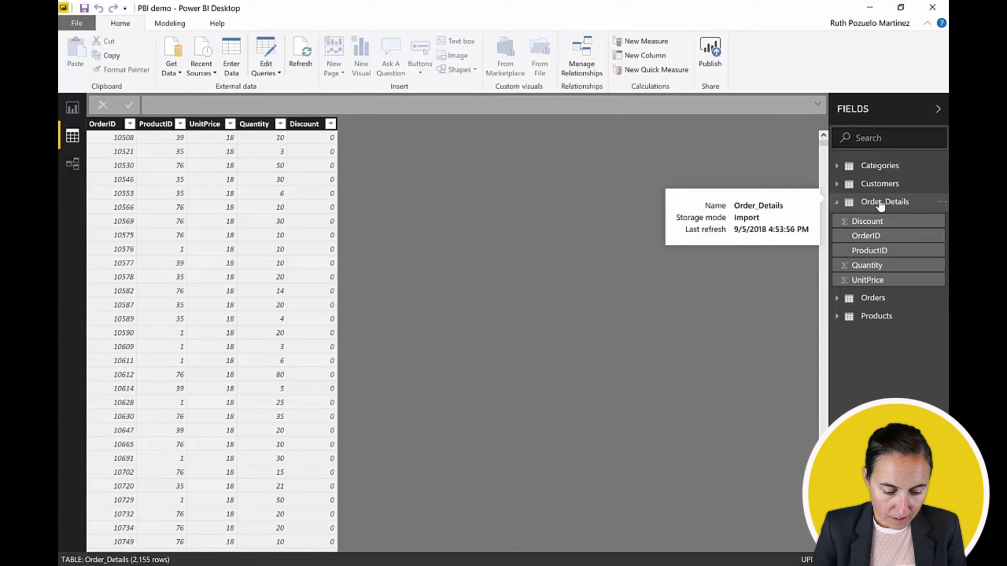
pyautogui.click(111, 125)
pyautogui.click(156, 126)
pyautogui.click(207, 126)
pyautogui.click(261, 126)
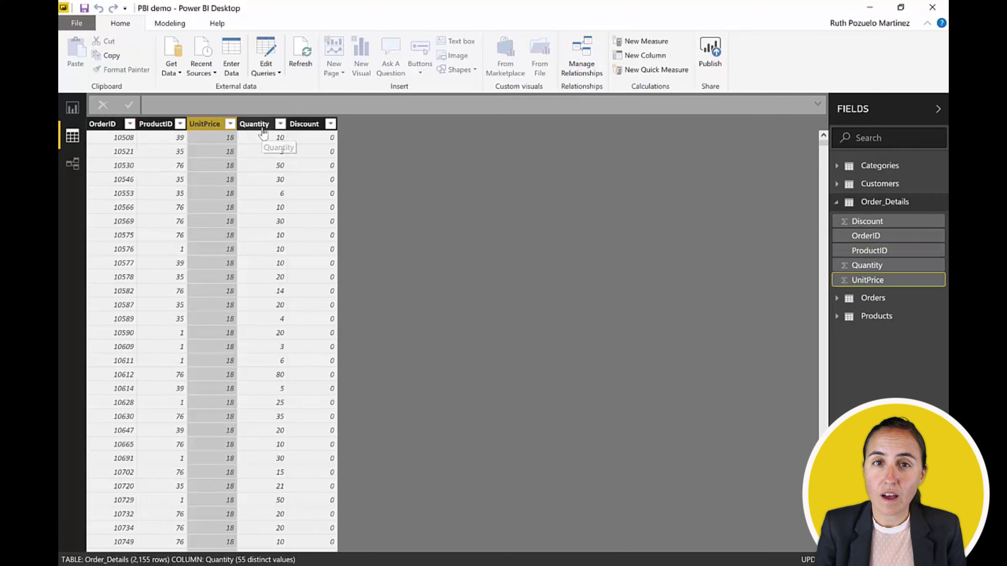
pyautogui.click(307, 126)
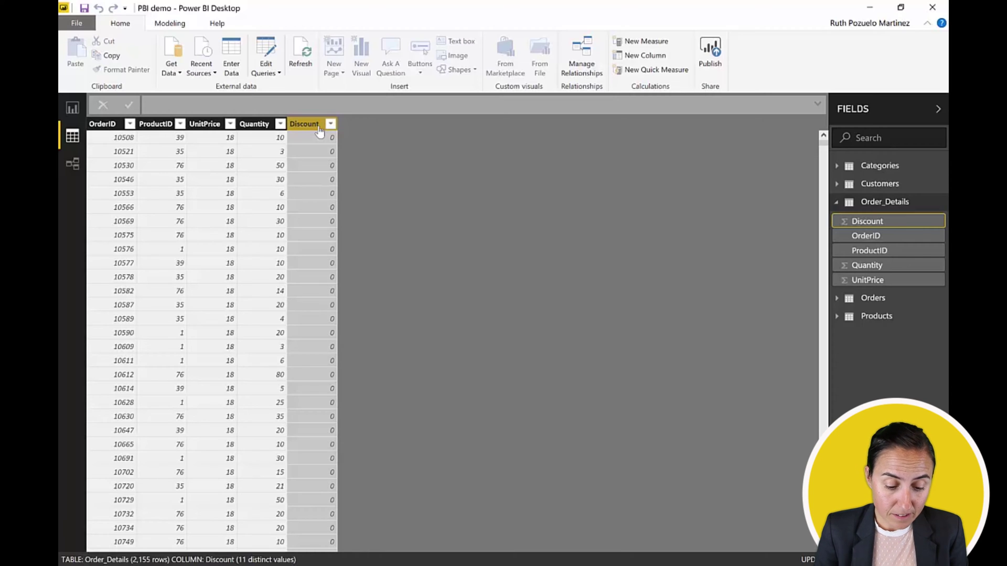
pyautogui.click(167, 25)
pyautogui.click(157, 65)
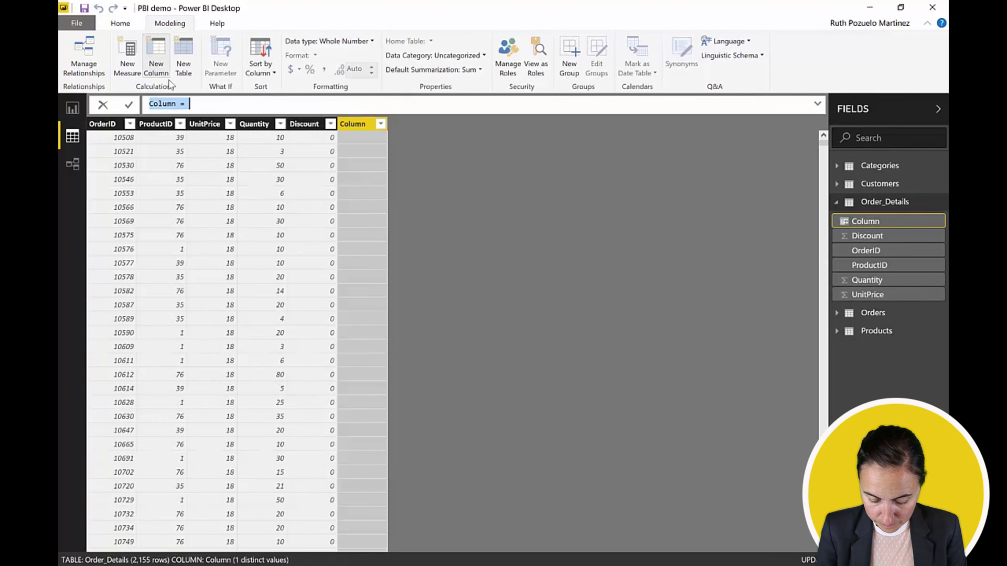
# Step: Define the column as Total sales = Order_Details[UnitPrice]*Order_Details[Quantity]
pyautogui.write('Tot')
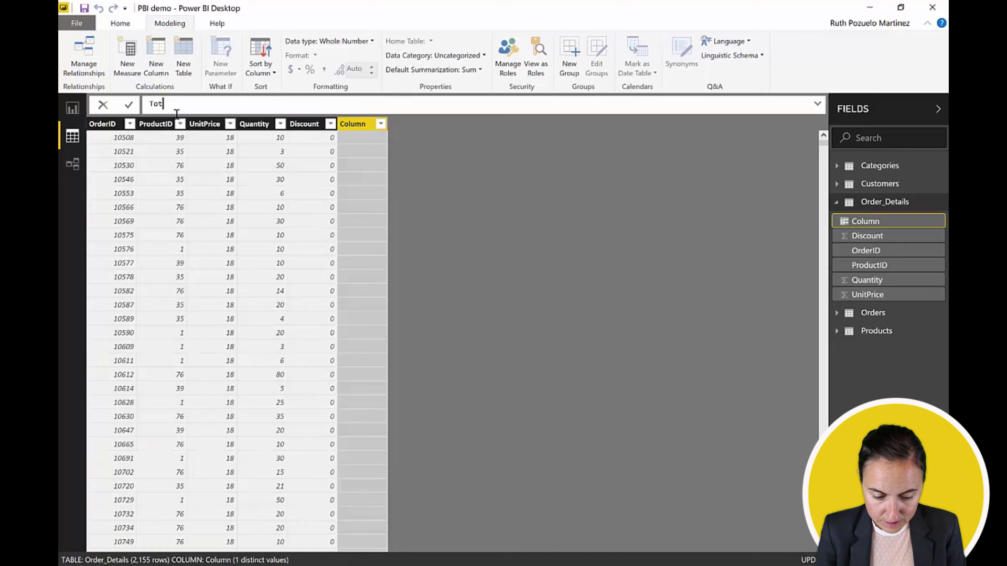
pyautogui.write('al sales= ')
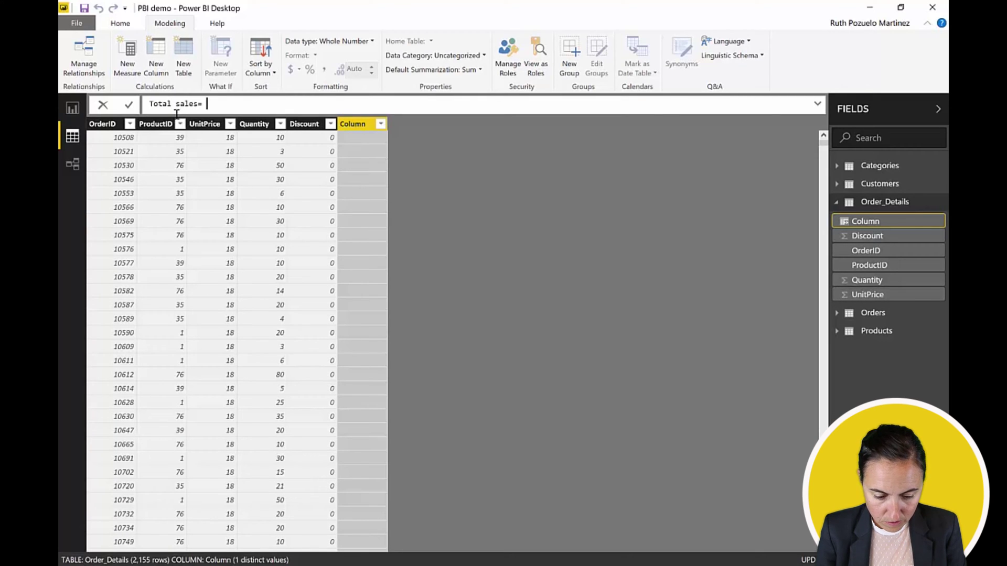
pyautogui.write('order')
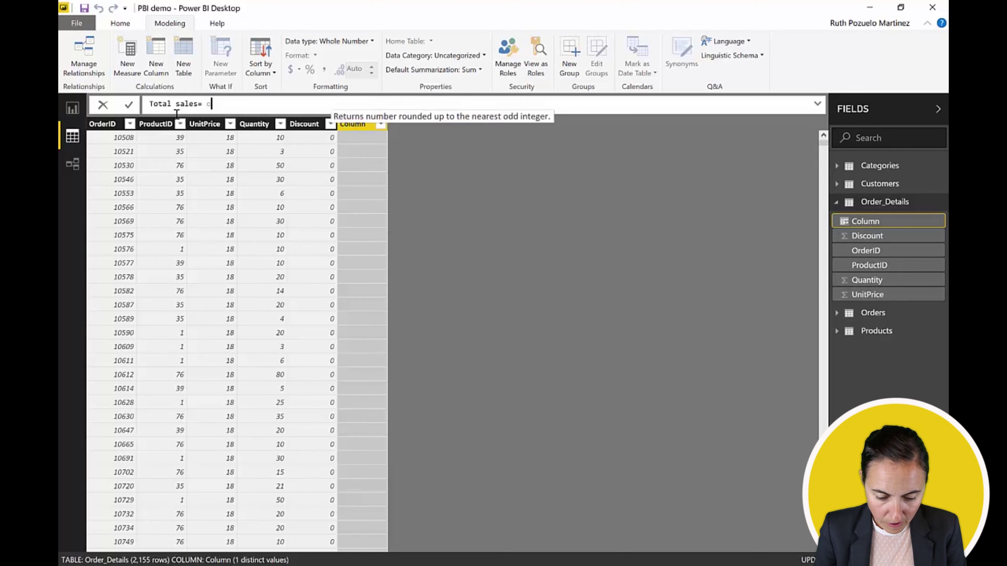
pyautogui.press('Down')
pyautogui.press('Down')
pyautogui.press('Down')
pyautogui.press('Down')
pyautogui.press('Down')
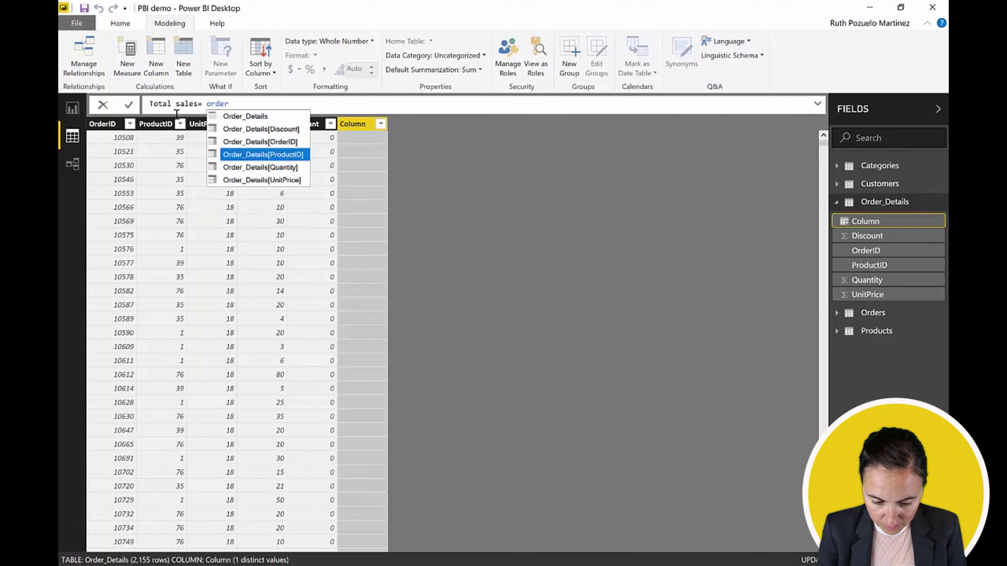
pyautogui.press('Tab')
pyautogui.write('*')
pyautogui.write('orde')
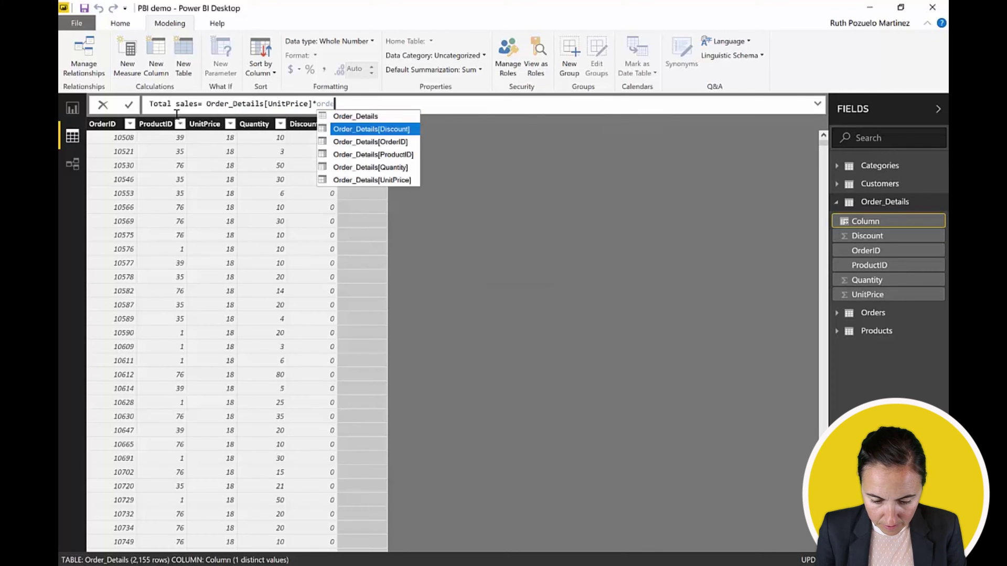
pyautogui.press('Down')
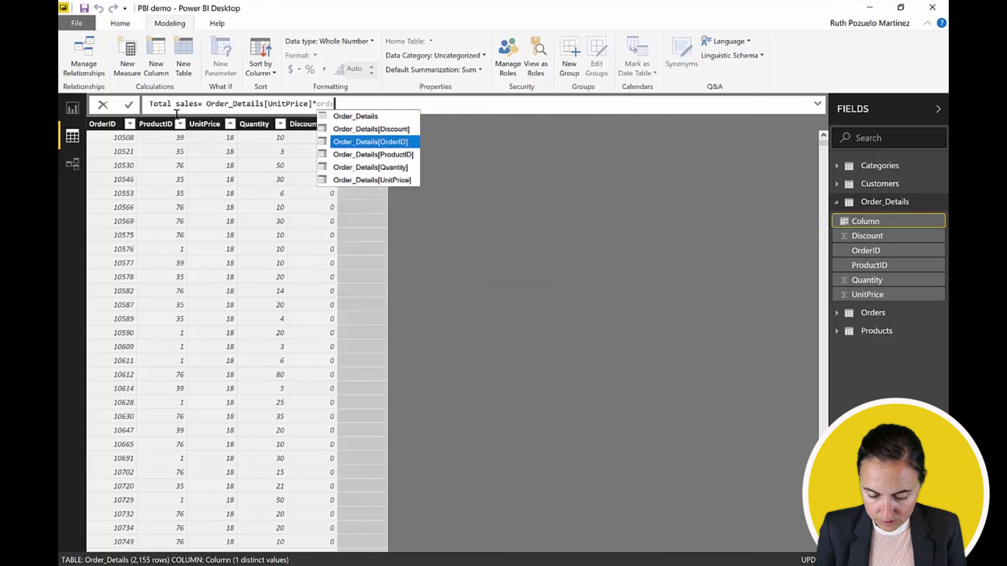
pyautogui.press('Down')
pyautogui.press('Down')
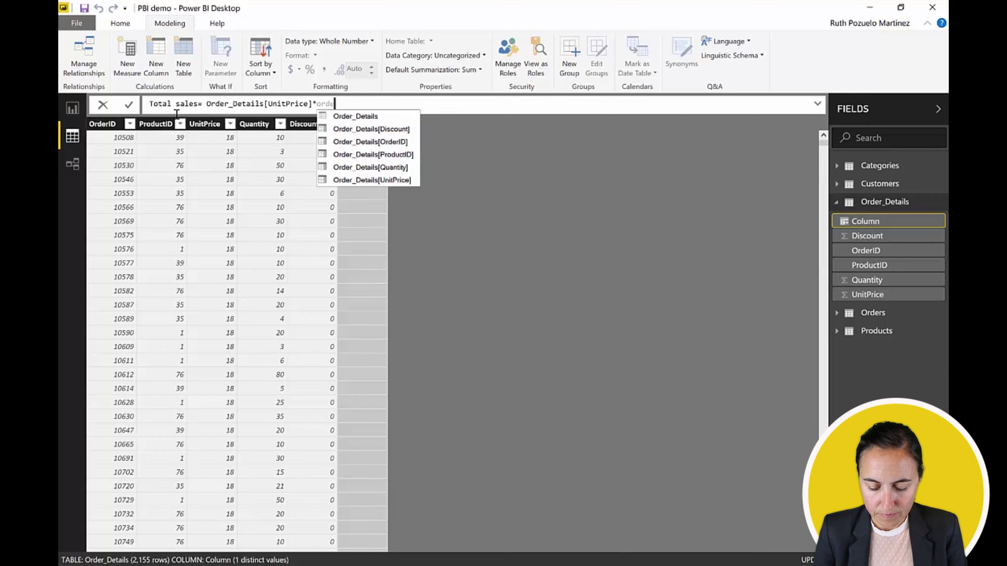
pyautogui.press('Tab')
pyautogui.press('Return')
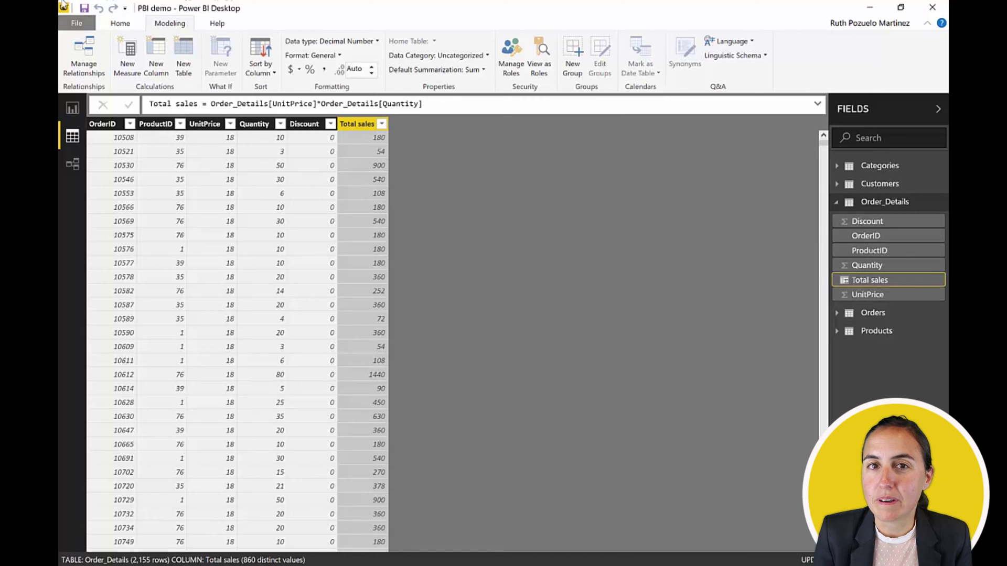
pyautogui.click(73, 108)
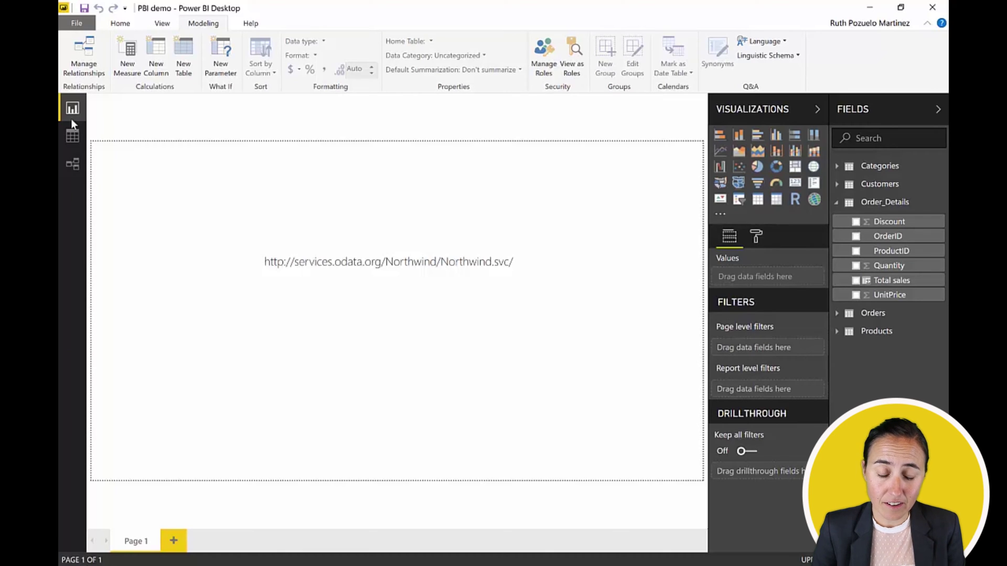
# Step: Add Page 2 and try an OrderDate visual, then remove it from the canvas
pyautogui.click(178, 540)
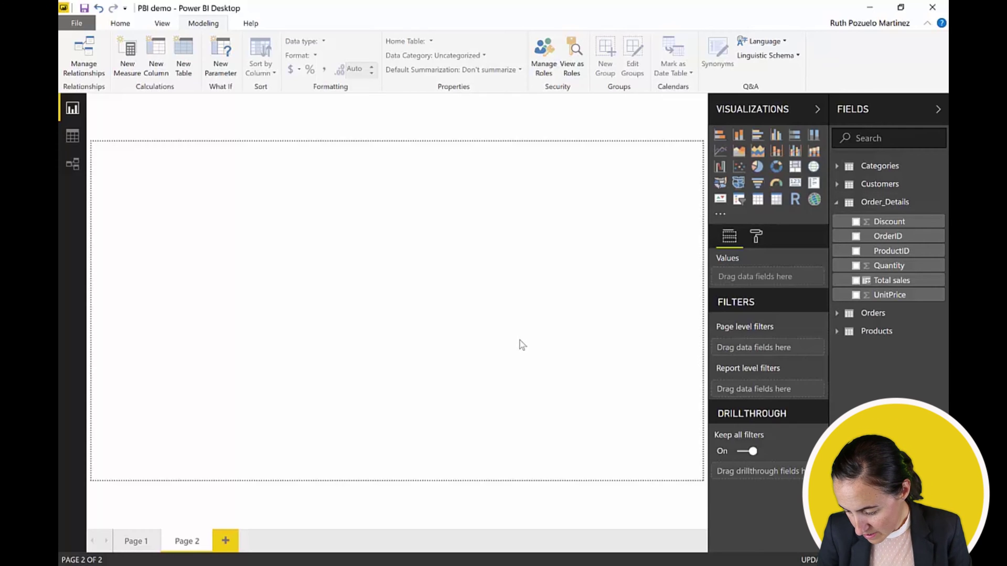
pyautogui.click(842, 315)
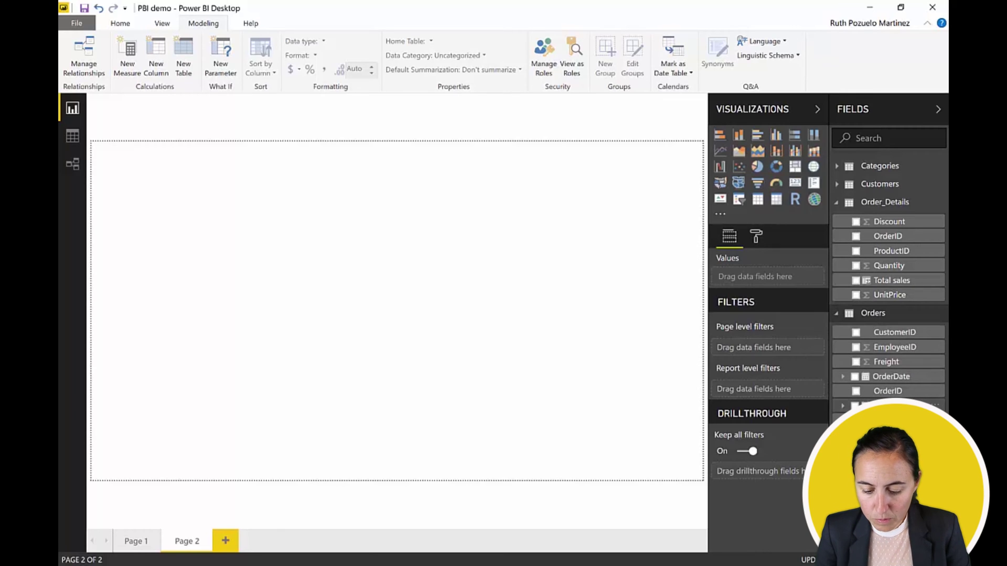
pyautogui.moveTo(897, 378); pyautogui.dragTo(472, 253)
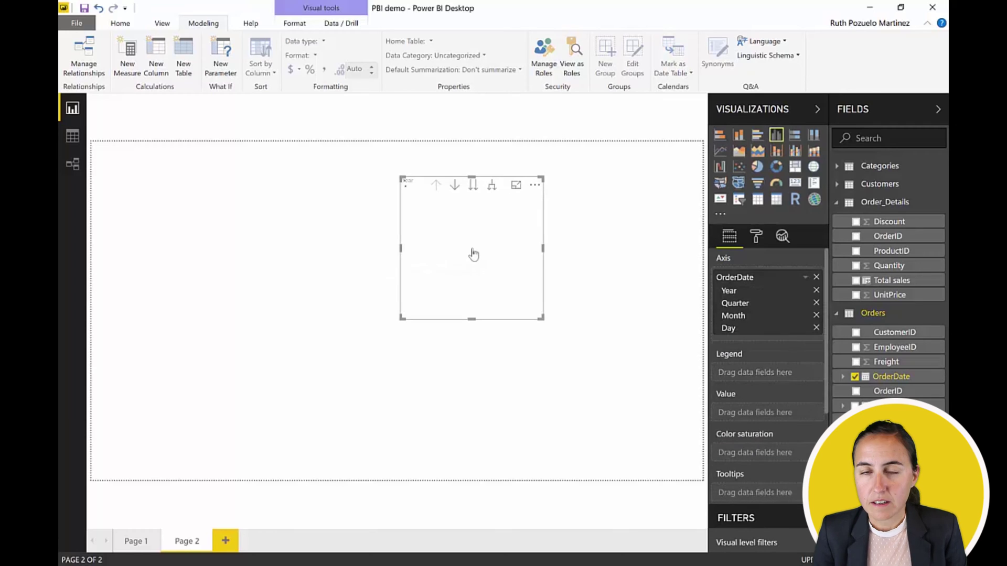
pyautogui.click(805, 279)
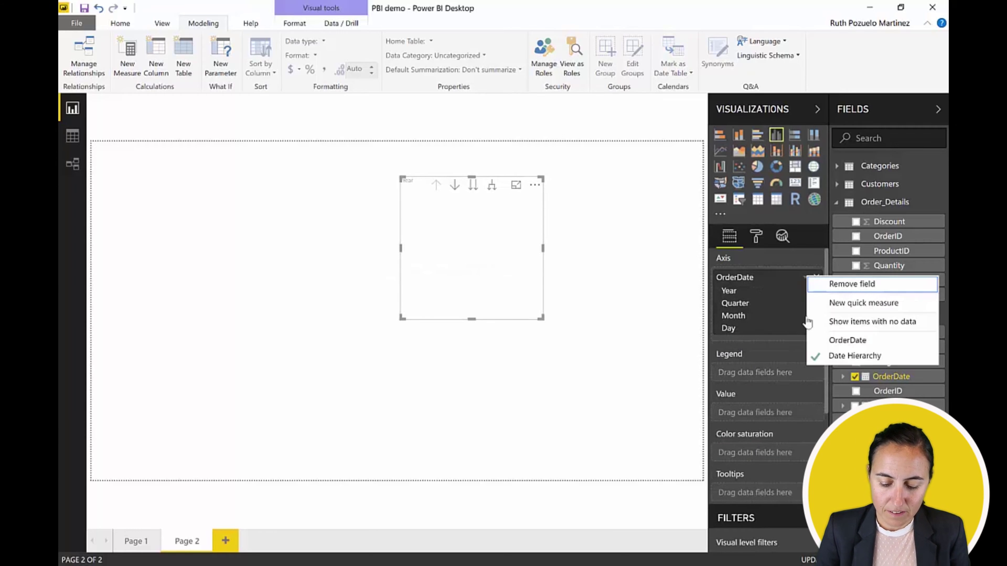
pyautogui.click(836, 340)
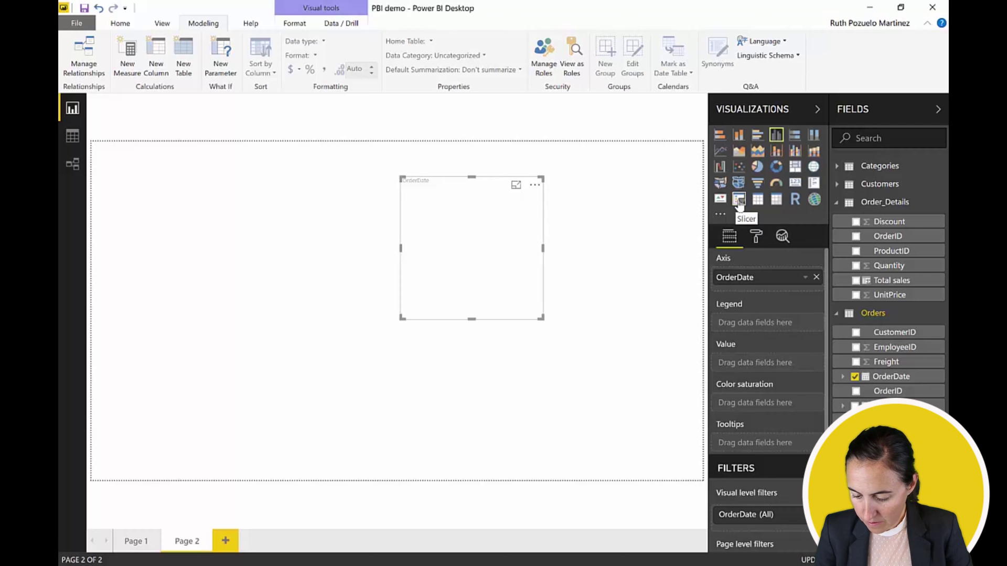
pyautogui.click(816, 276)
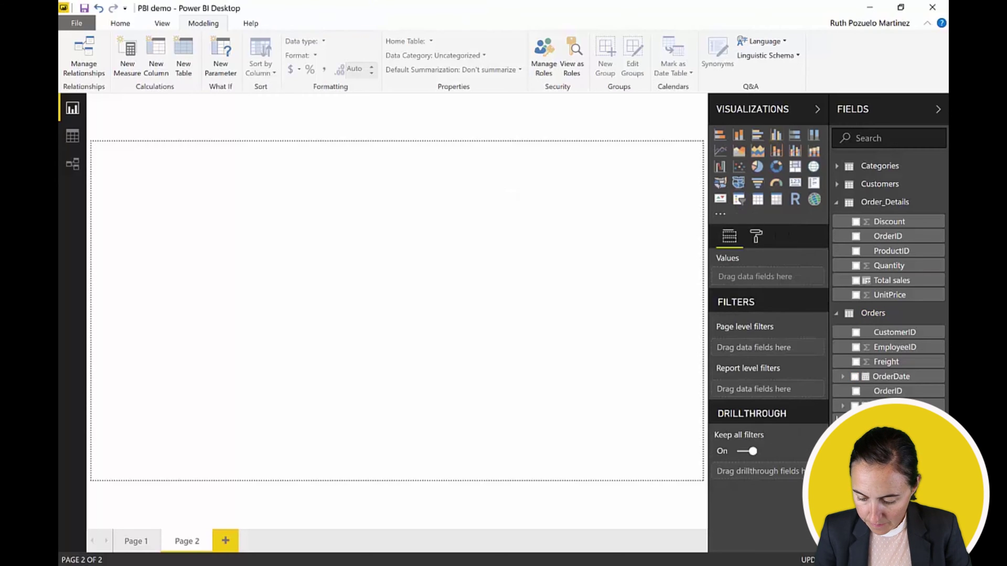
# Step: Create a new OrderDate chart and remove the Day, Month and Quarter levels
pyautogui.moveTo(903, 381); pyautogui.dragTo(571, 299)
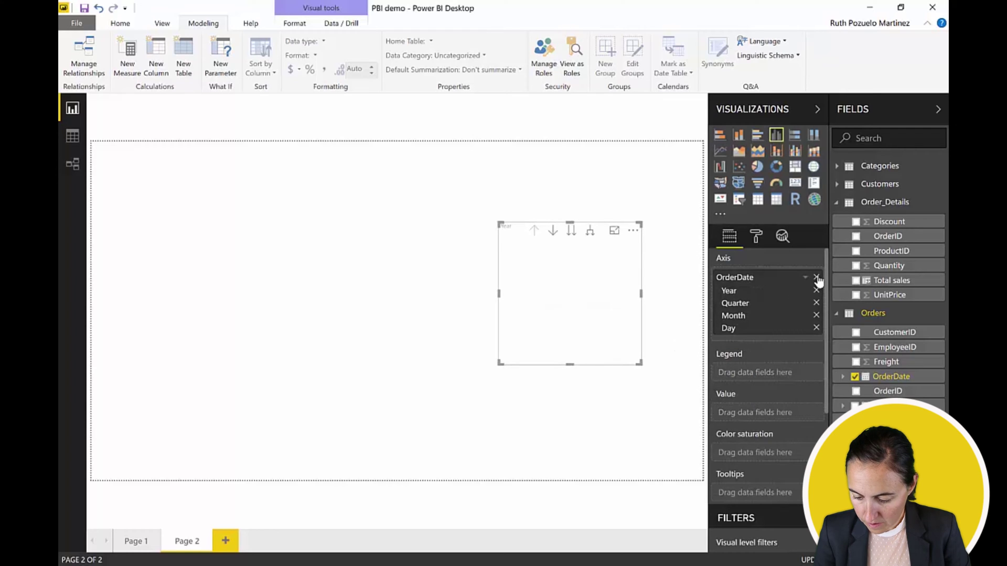
pyautogui.click(816, 329)
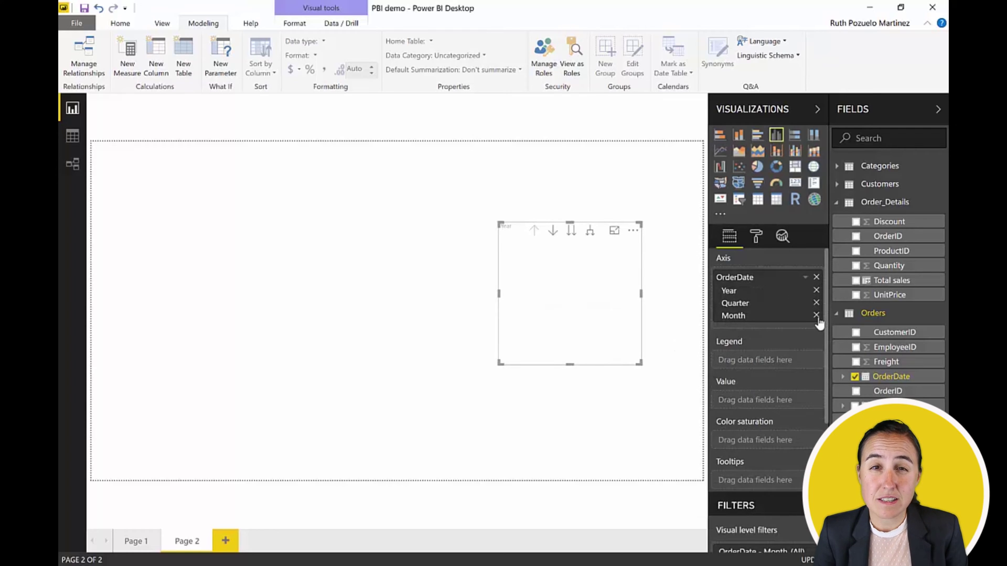
pyautogui.click(816, 316)
pyautogui.click(817, 303)
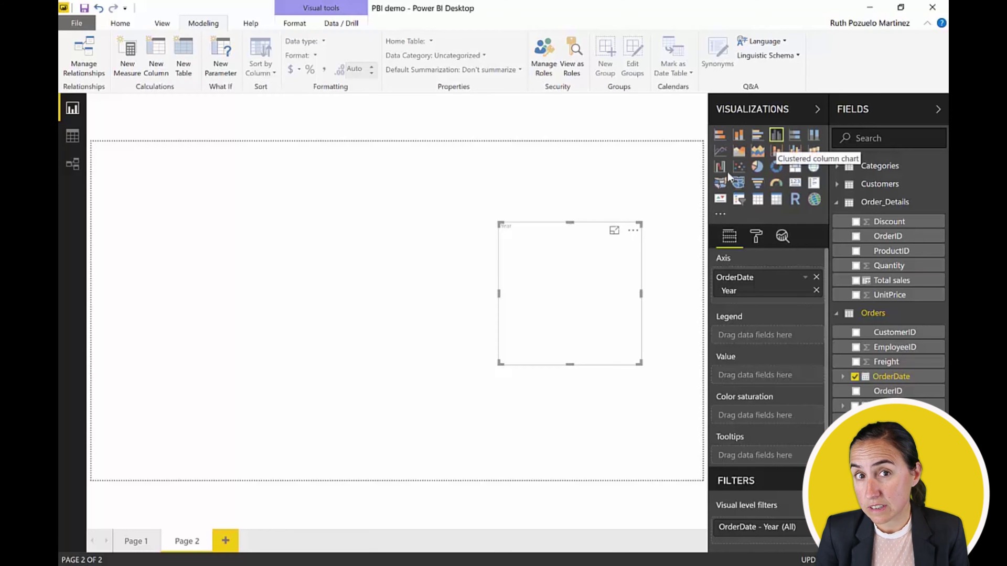
# Step: Convert the visual into a Year slicer displayed as a List
pyautogui.click(758, 200)
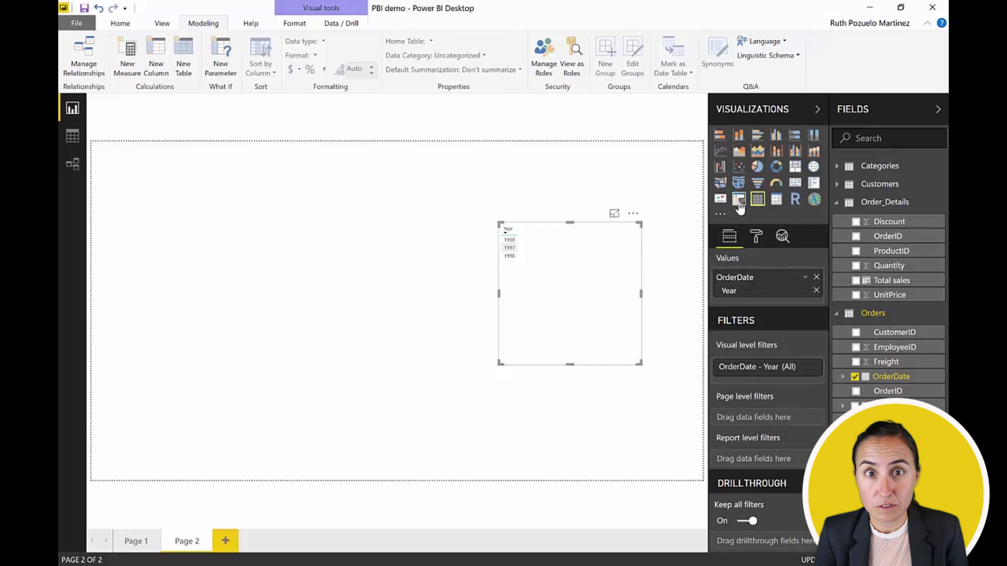
pyautogui.click(739, 205)
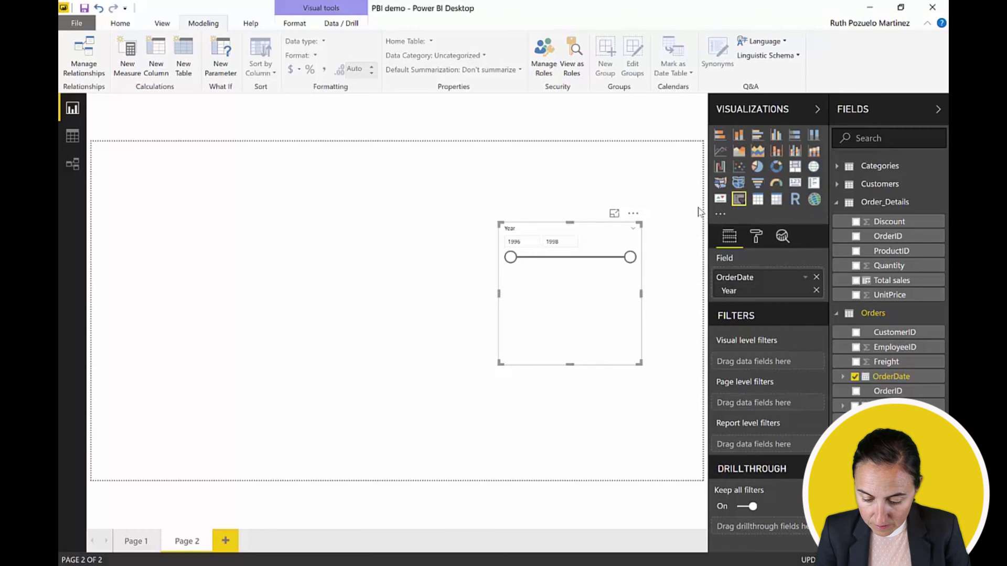
pyautogui.click(633, 229)
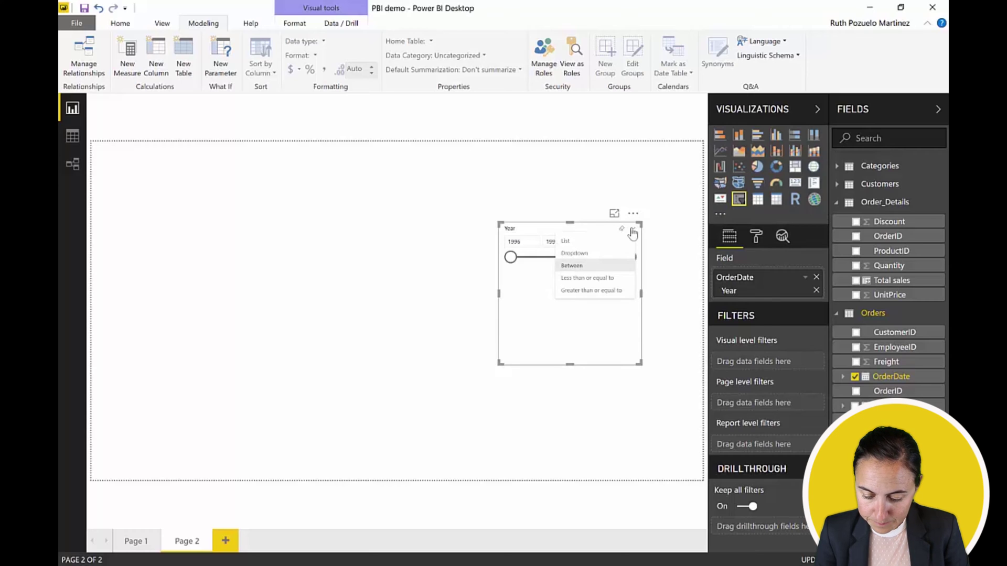
pyautogui.click(589, 242)
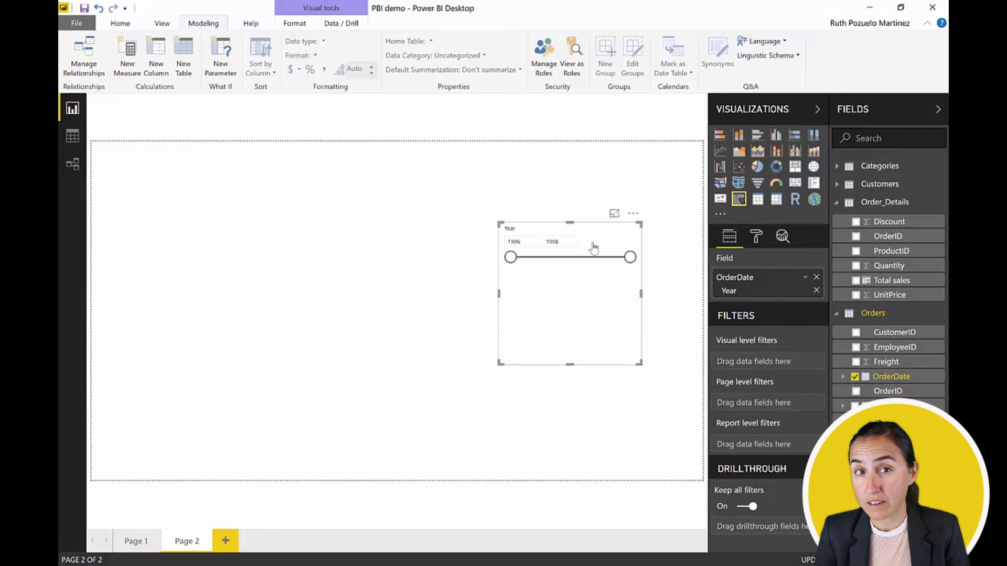
# Step: Set the slicer orientation to Horizontal and place it as a wide strip at the top
pyautogui.click(756, 236)
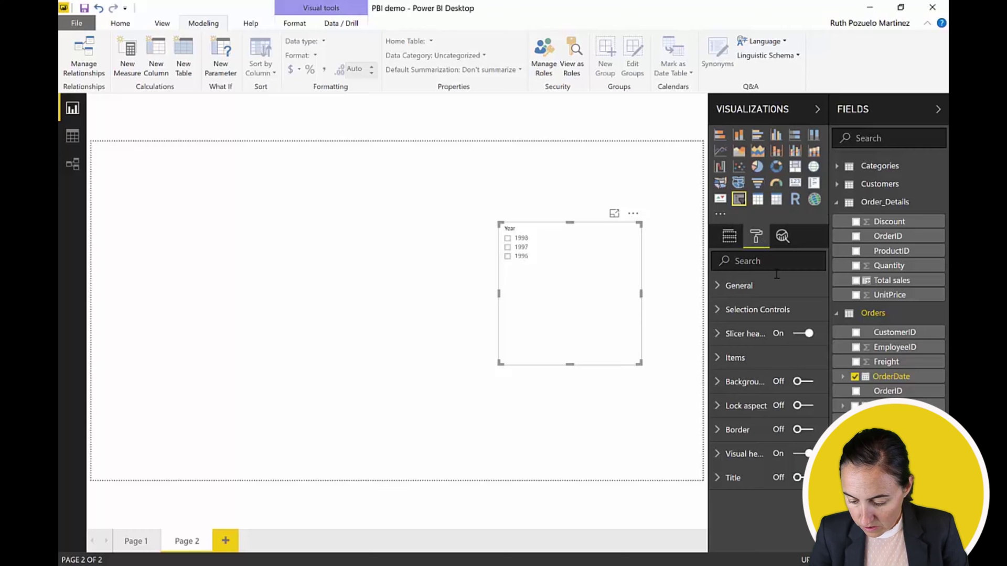
pyautogui.click(739, 285)
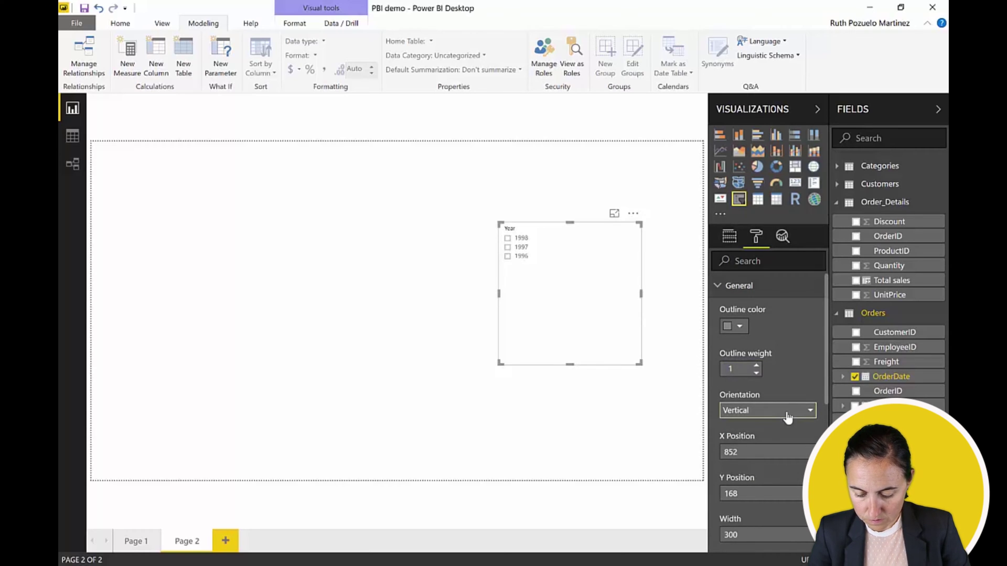
pyautogui.click(805, 411)
pyautogui.click(771, 443)
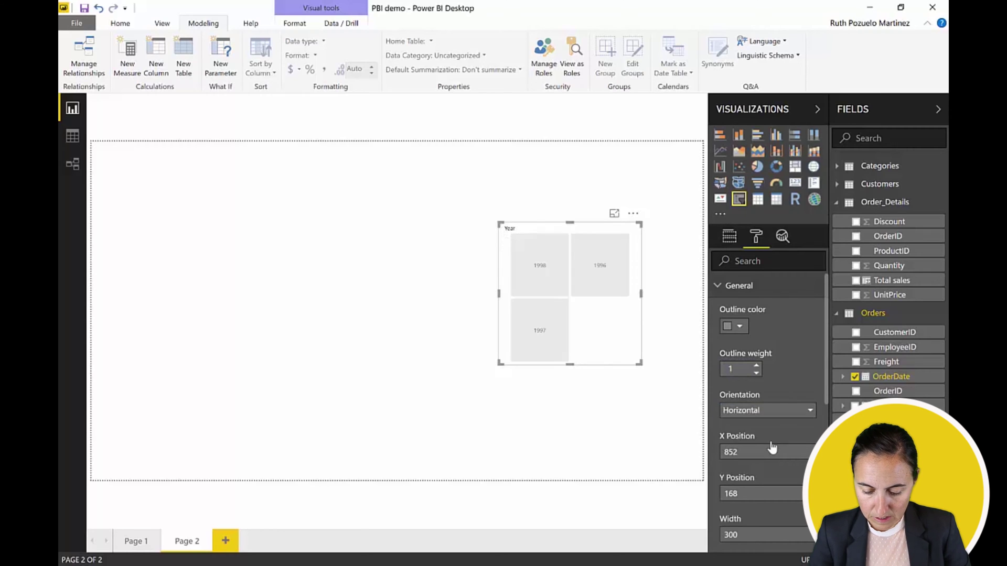
pyautogui.moveTo(501, 363); pyautogui.dragTo(459, 270)
pyautogui.moveTo(546, 238); pyautogui.dragTo(563, 175)
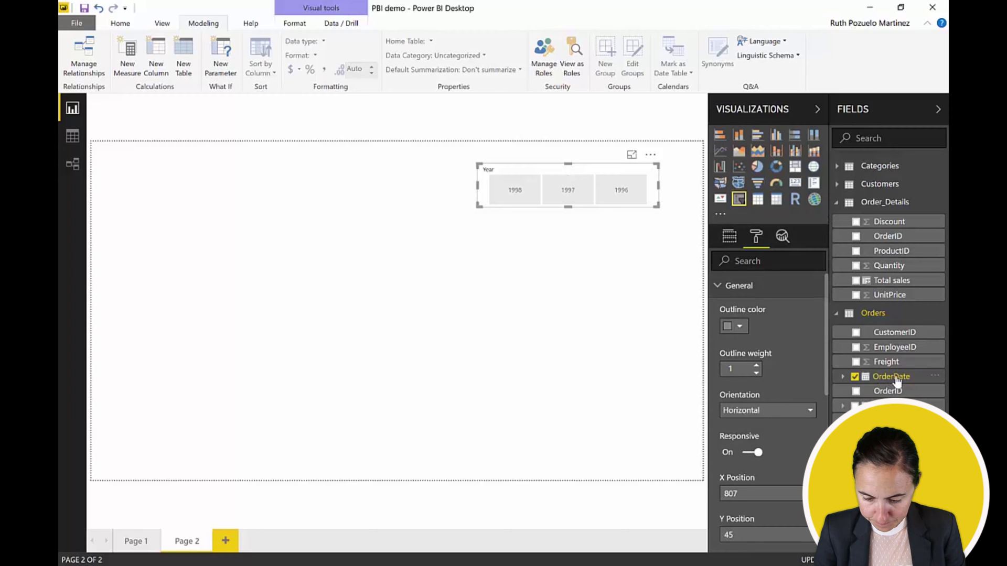
# Step: Build a table of OrderDate Year only, dropping Quarter, Month and Day, with Total sales
pyautogui.moveTo(860, 387); pyautogui.dragTo(278, 293)
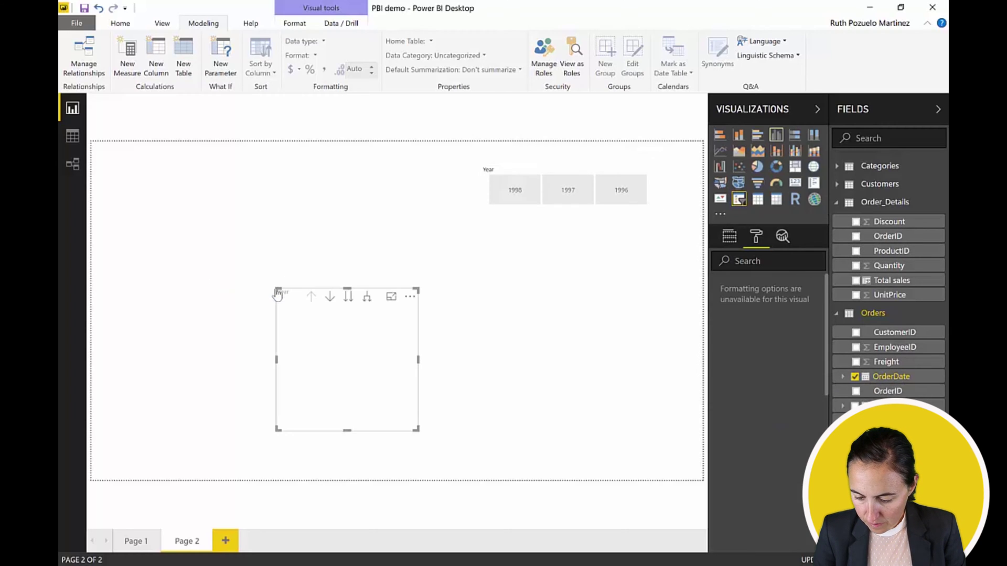
pyautogui.click(735, 243)
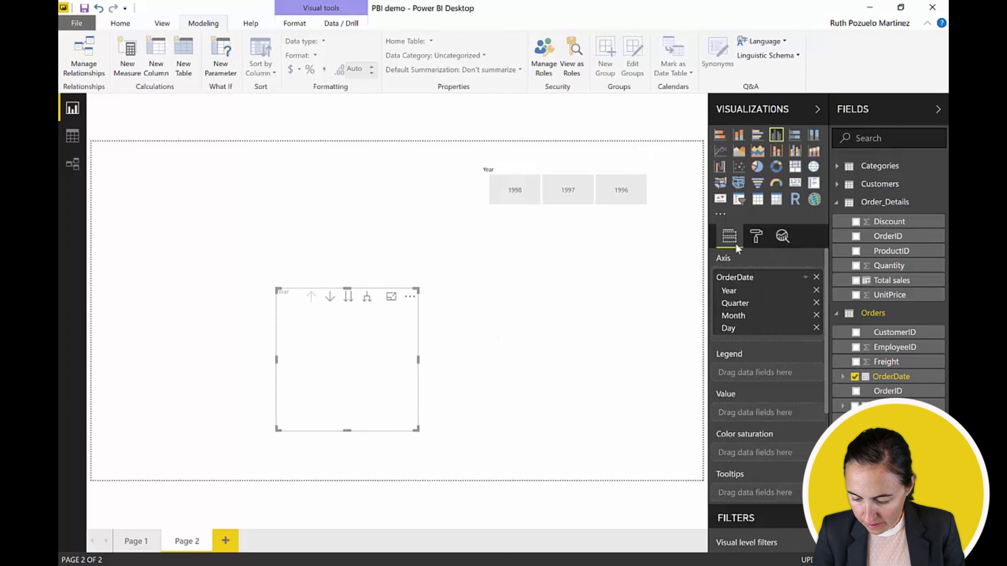
pyautogui.click(758, 200)
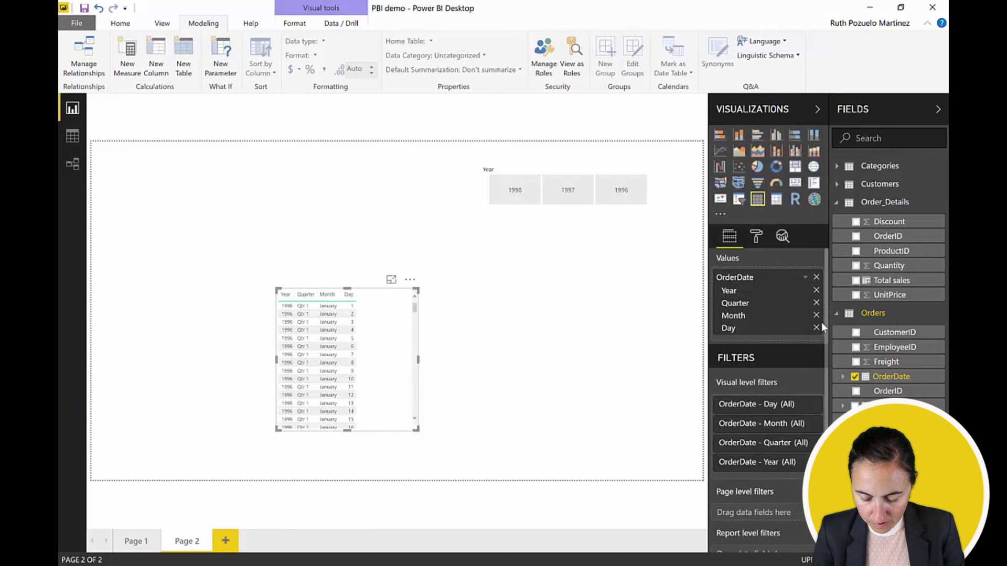
pyautogui.click(816, 327)
pyautogui.click(816, 316)
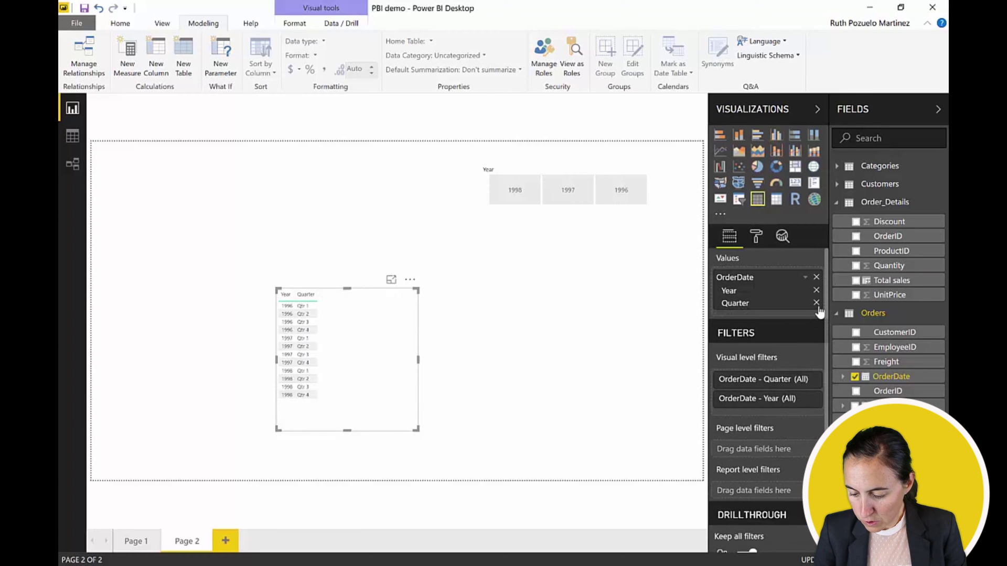
pyautogui.click(816, 303)
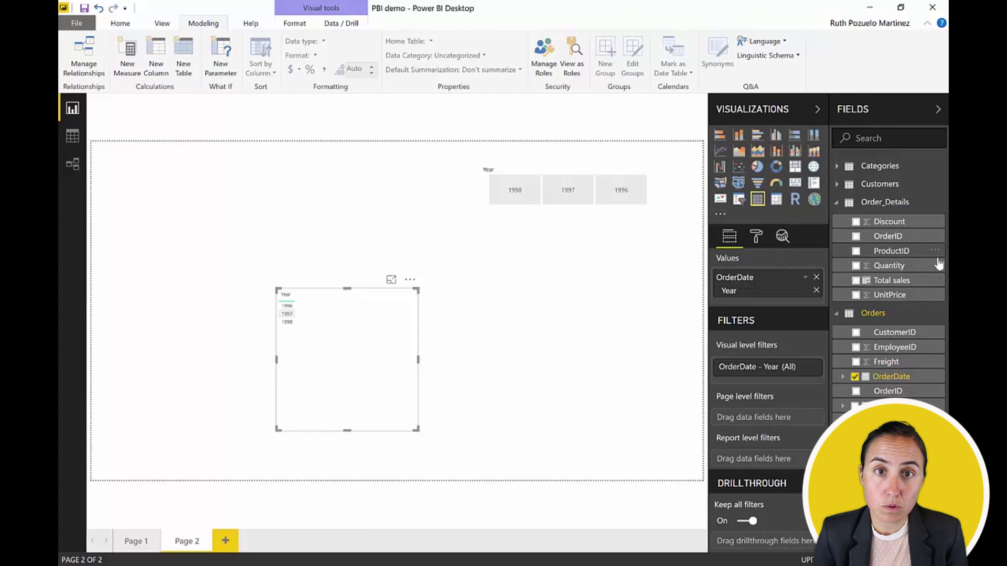
pyautogui.moveTo(873, 280); pyautogui.dragTo(342, 386)
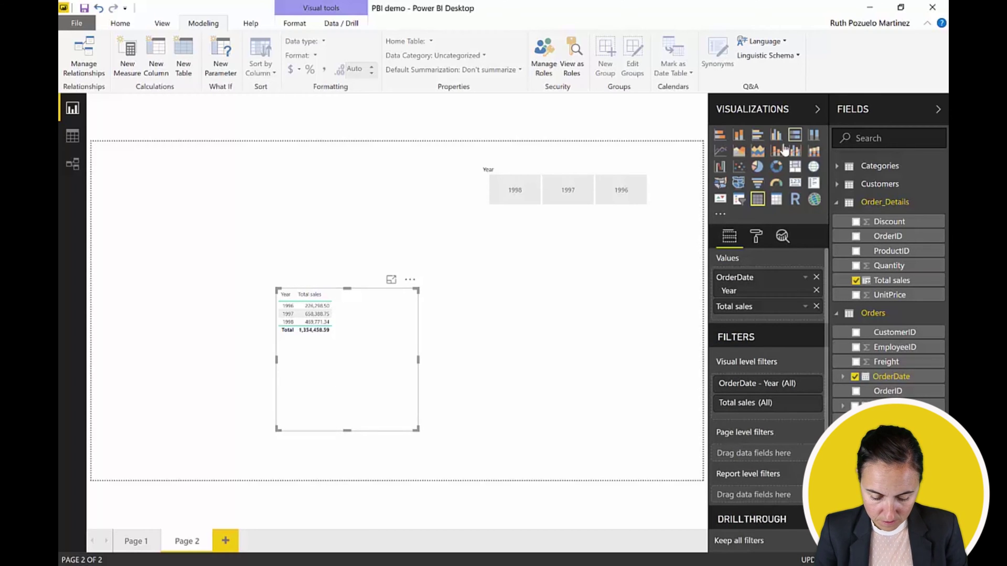
# Step: Turn it into a top-left clustered column chart with data labels showing 0.23M, 0.66M, 0.47M
pyautogui.click(740, 138)
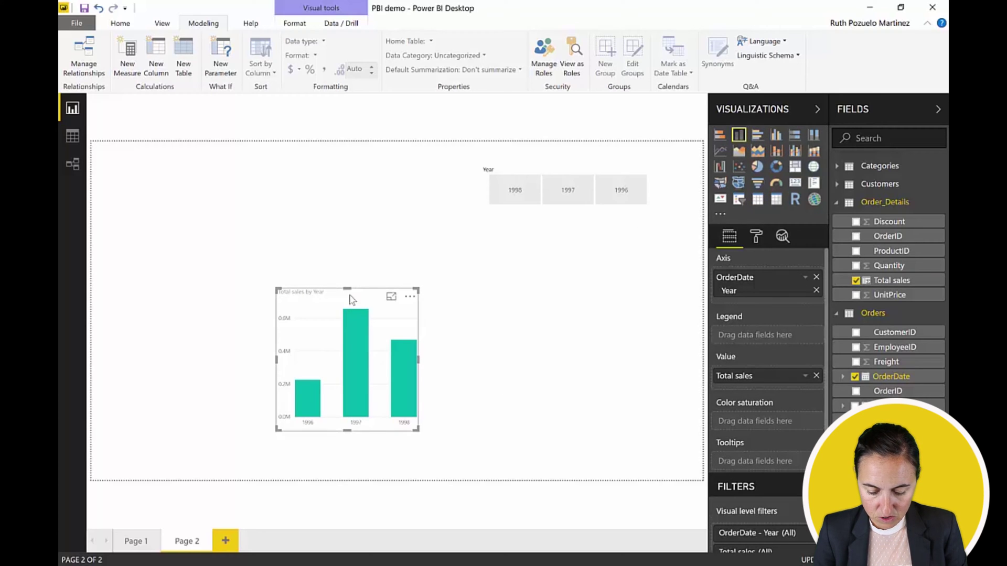
pyautogui.click(222, 225)
pyautogui.moveTo(281, 346); pyautogui.dragTo(238, 346)
pyautogui.moveTo(312, 363); pyautogui.dragTo(187, 191)
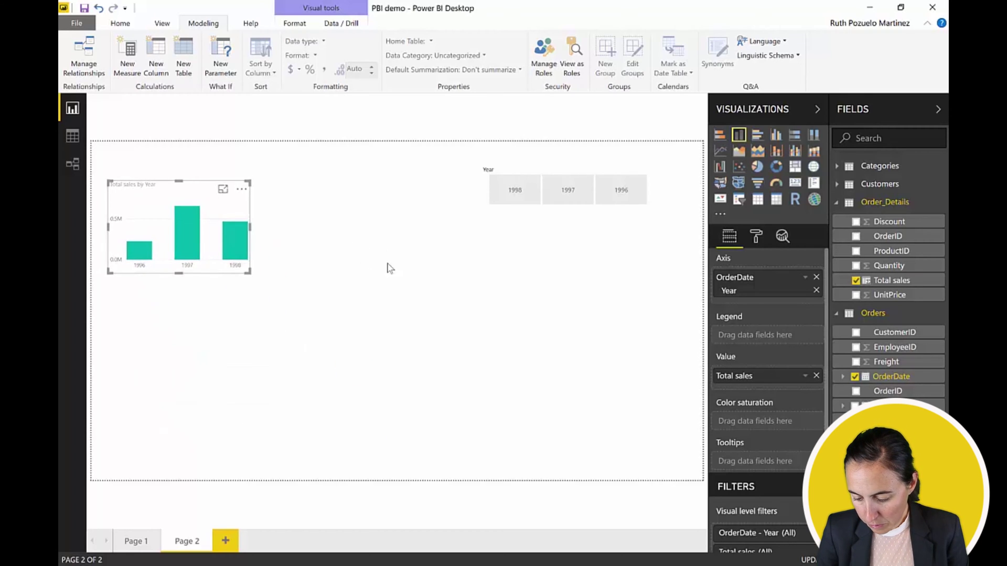
pyautogui.click(758, 239)
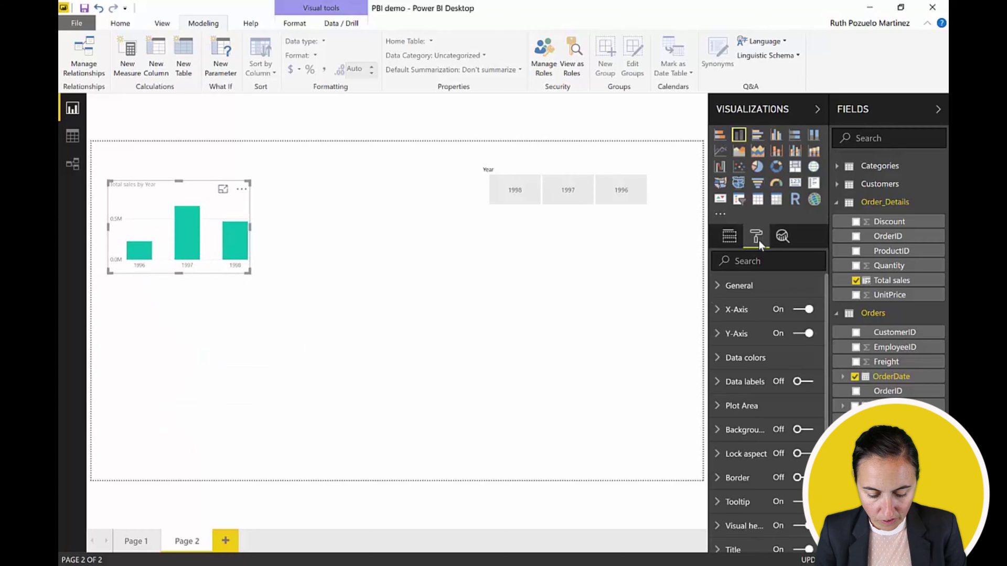
pyautogui.click(799, 382)
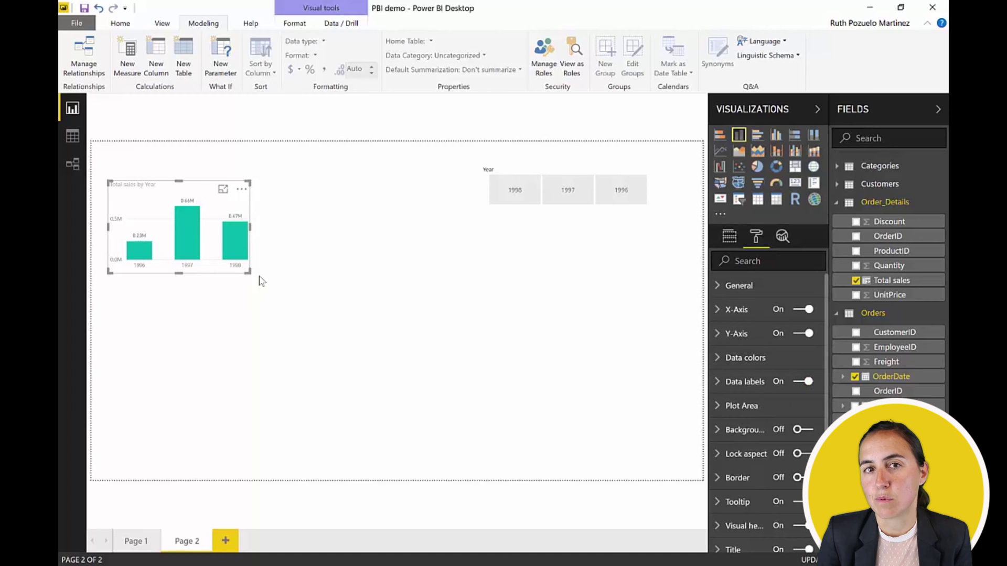
pyautogui.moveTo(252, 276); pyautogui.dragTo(263, 279)
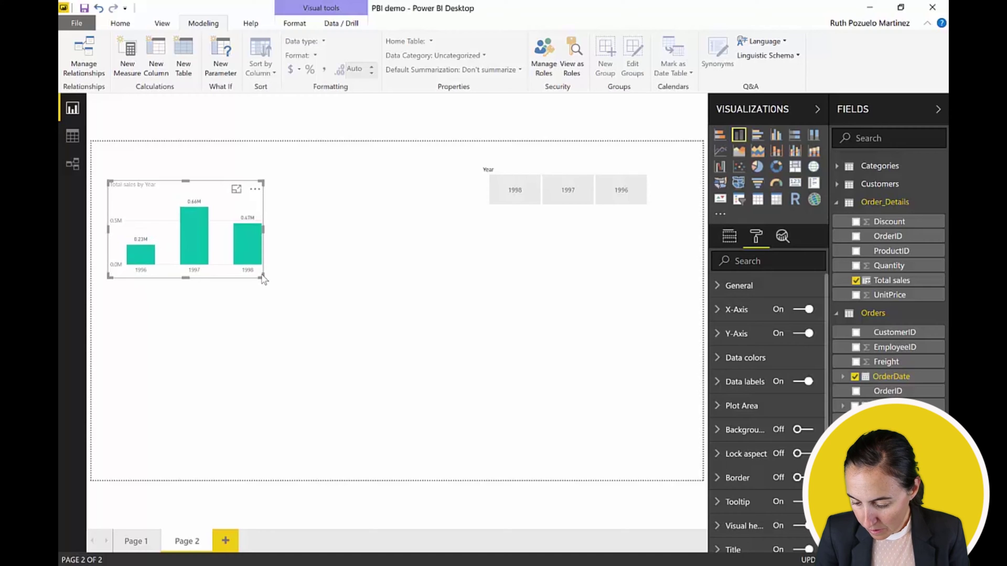
pyautogui.click(837, 204)
# Step: Create a table of Categories CategoryName with Order_Details Total sales
pyautogui.click(837, 223)
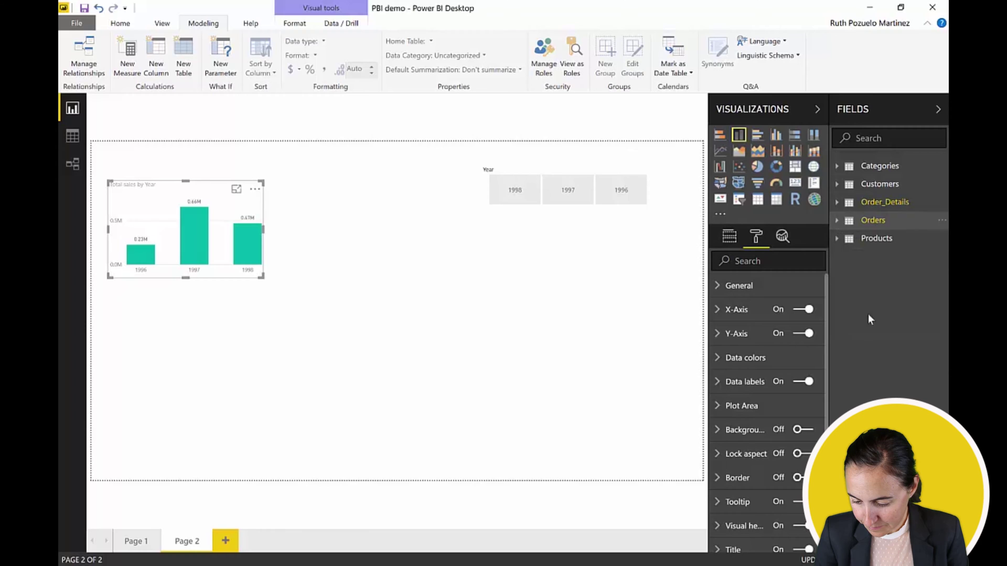
pyautogui.click(838, 240)
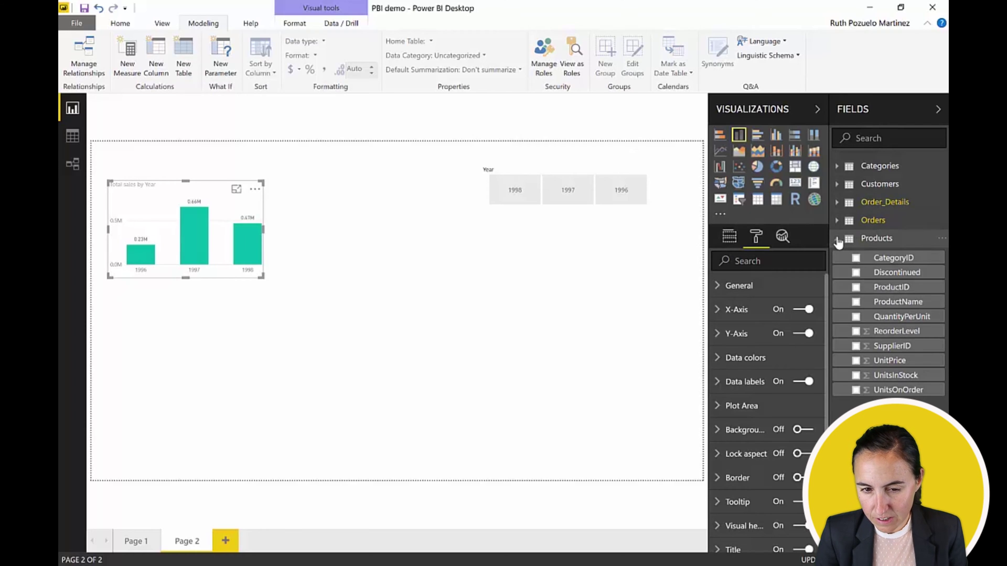
pyautogui.click(837, 167)
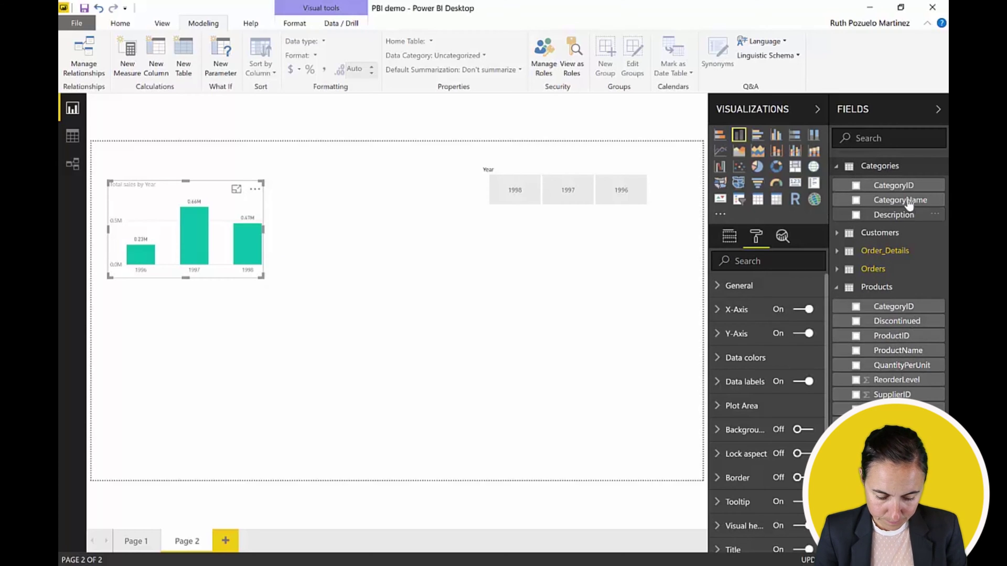
pyautogui.moveTo(900, 200); pyautogui.dragTo(215, 355)
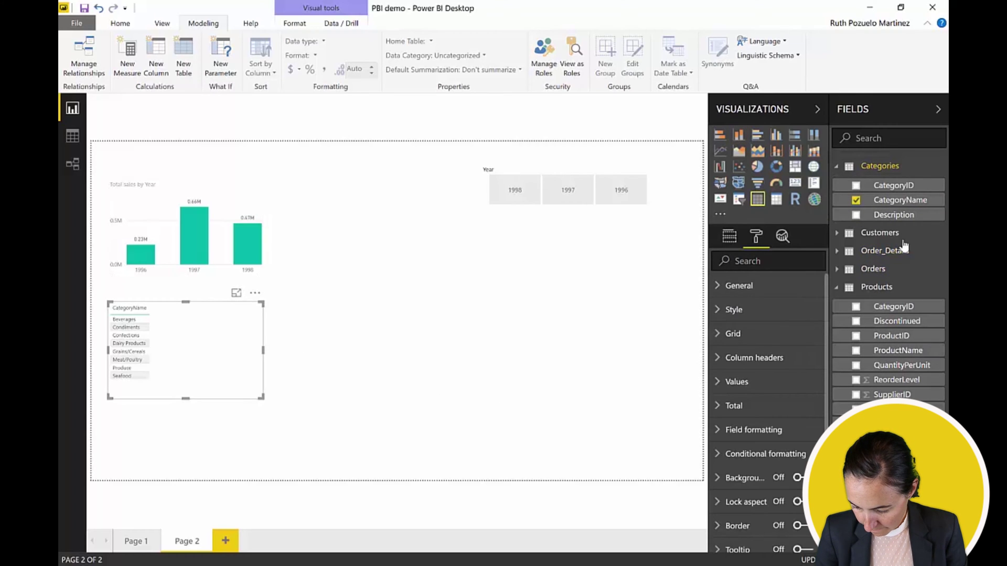
pyautogui.click(838, 269)
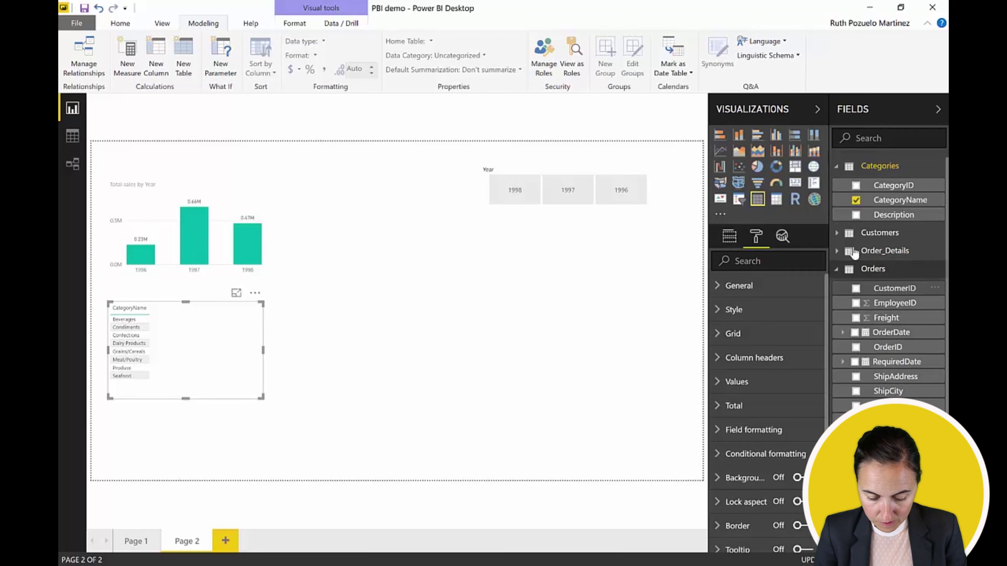
pyautogui.click(837, 252)
pyautogui.moveTo(873, 326); pyautogui.dragTo(185, 352)
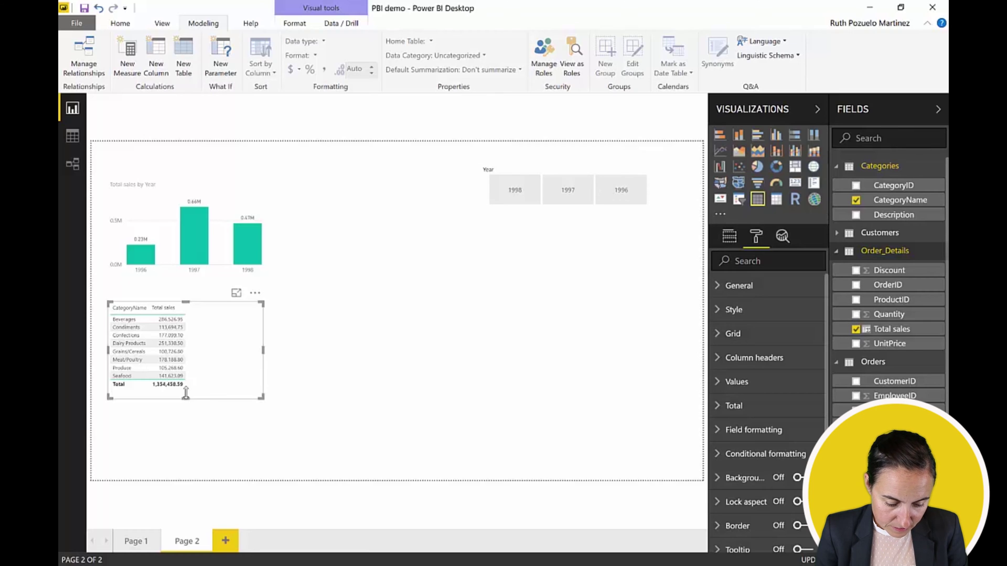
# Step: Narrow the category table, move it beside the year chart, and make it a treemap
pyautogui.moveTo(265, 399); pyautogui.dragTo(215, 400)
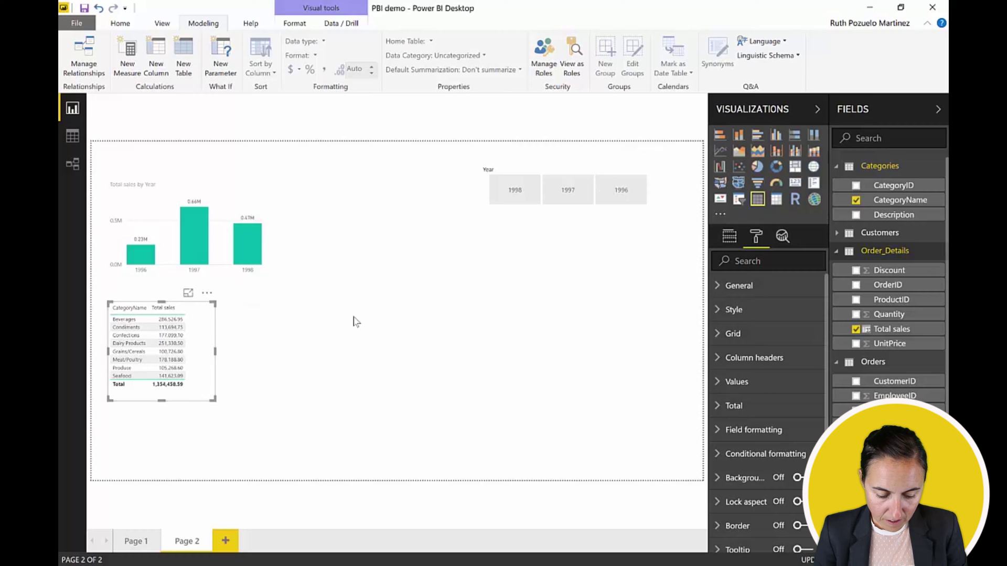
pyautogui.click(190, 309)
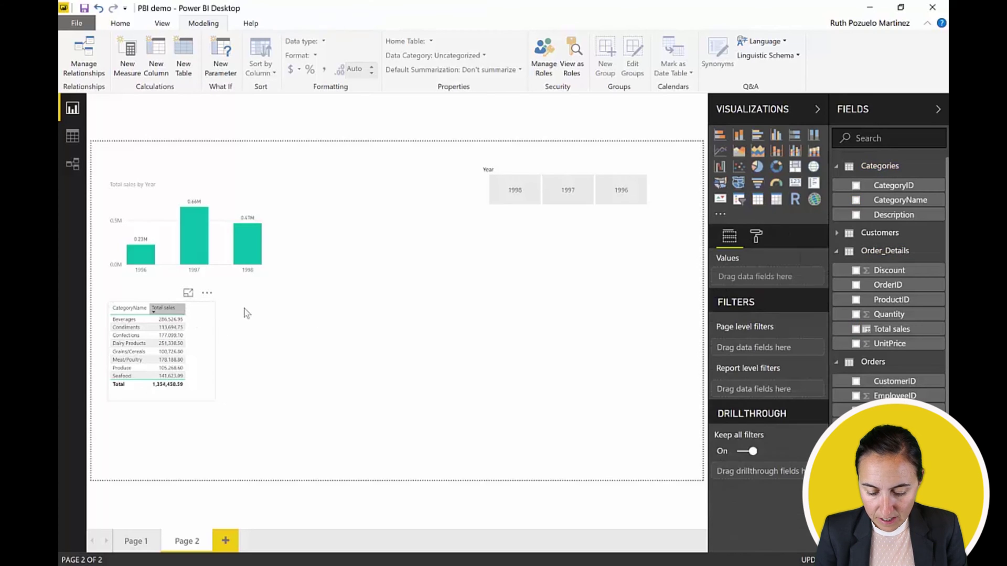
pyautogui.moveTo(207, 306); pyautogui.dragTo(403, 188)
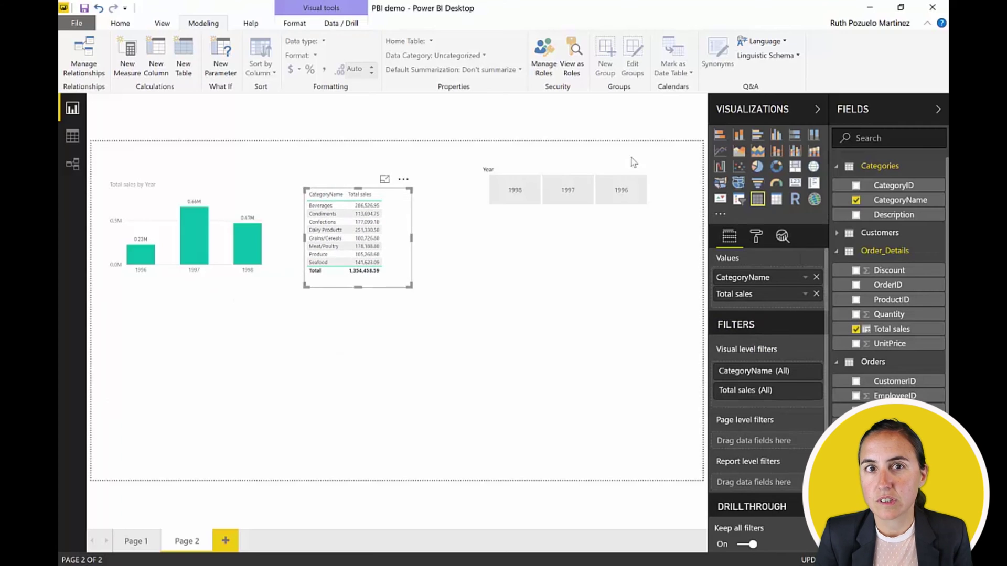
pyautogui.click(795, 168)
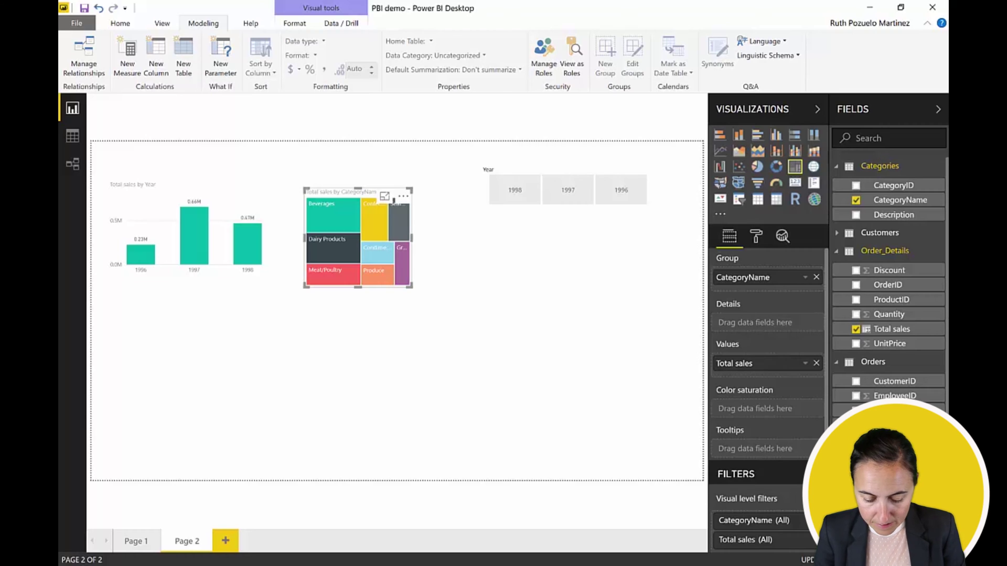
pyautogui.scroll(-4, 888, 273)
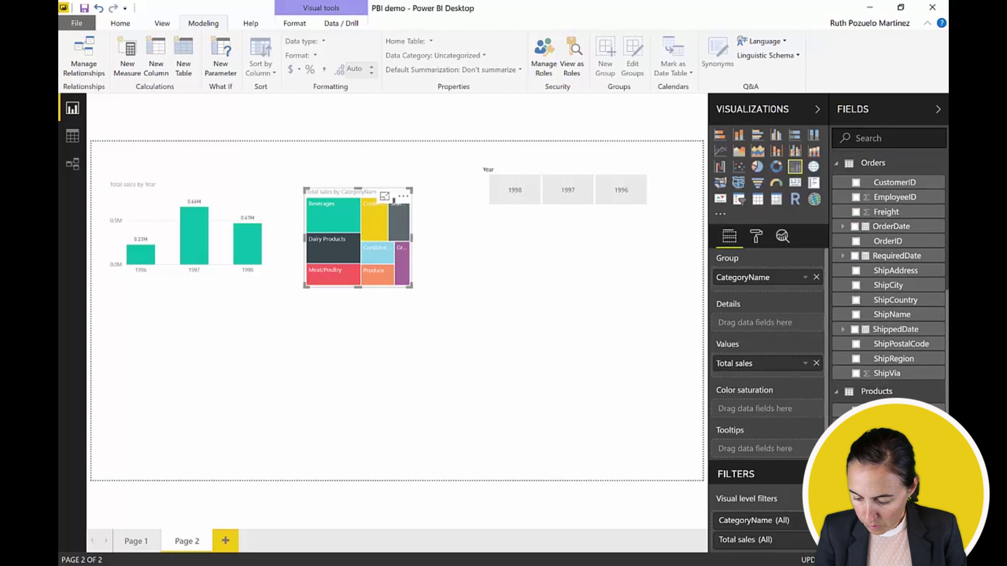
# Step: Add a ProductName and Total sales table (total 1,354,458.59) below the chart, with the treemap moved beside it
pyautogui.moveTo(688, 446); pyautogui.dragTo(238, 365)
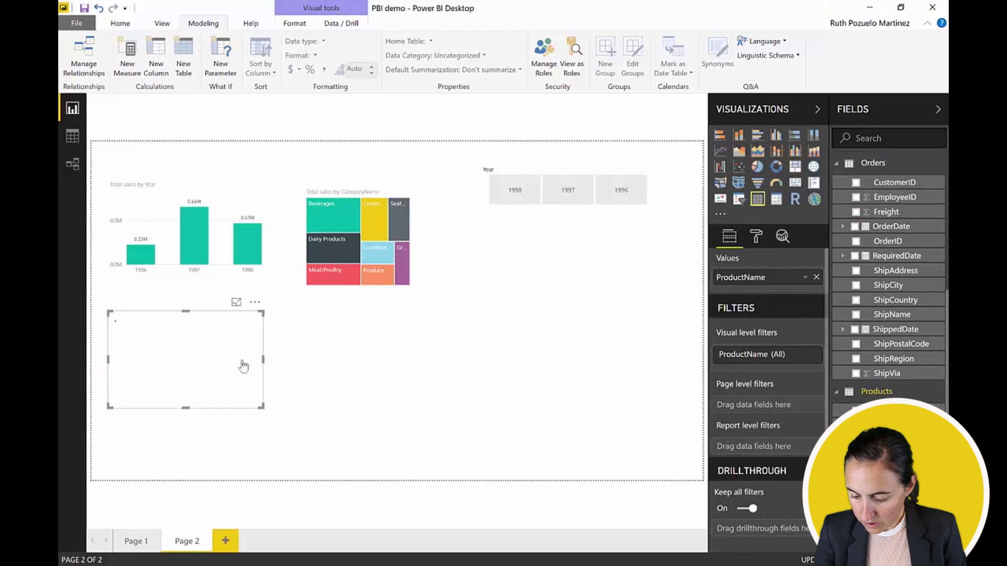
pyautogui.scroll(5, 911, 325)
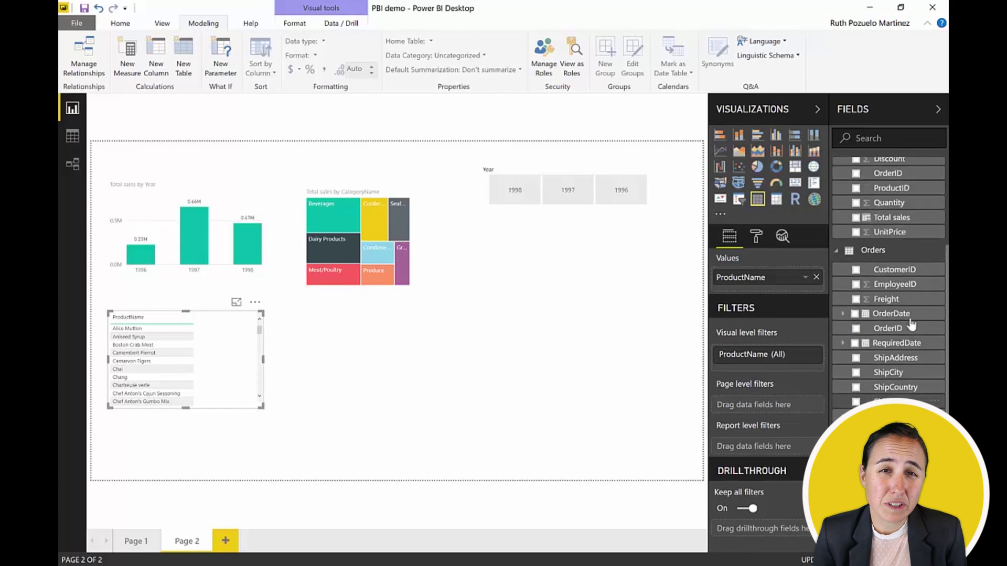
pyautogui.moveTo(904, 329); pyautogui.dragTo(248, 361)
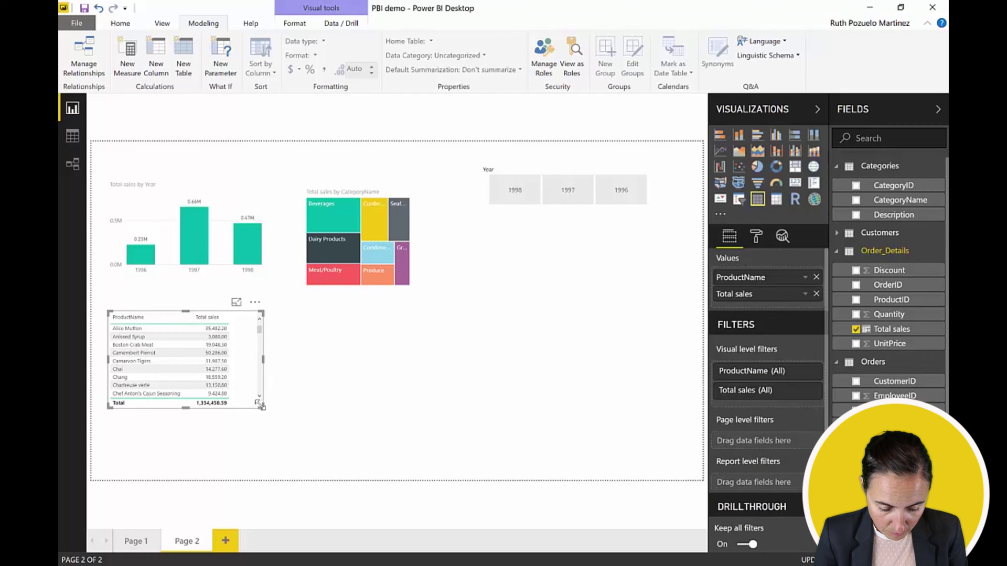
pyautogui.moveTo(262, 408); pyautogui.dragTo(255, 435)
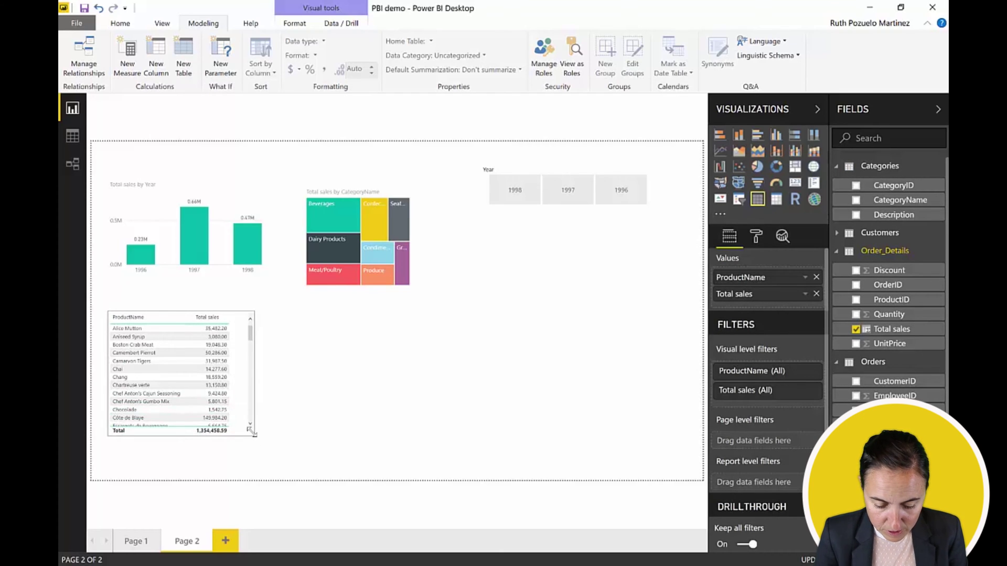
pyautogui.moveTo(257, 321); pyautogui.dragTo(267, 330)
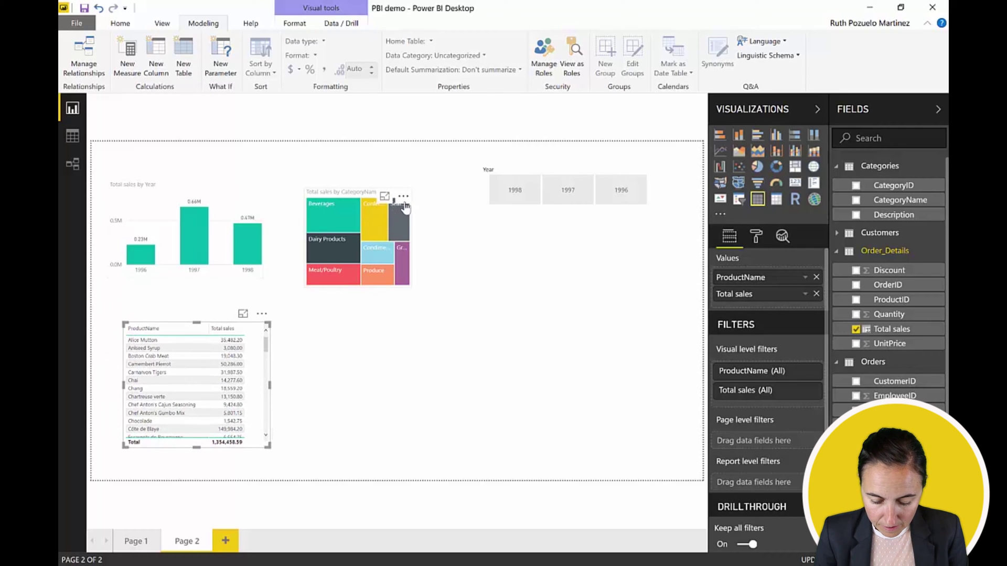
pyautogui.moveTo(393, 209); pyautogui.dragTo(417, 393)
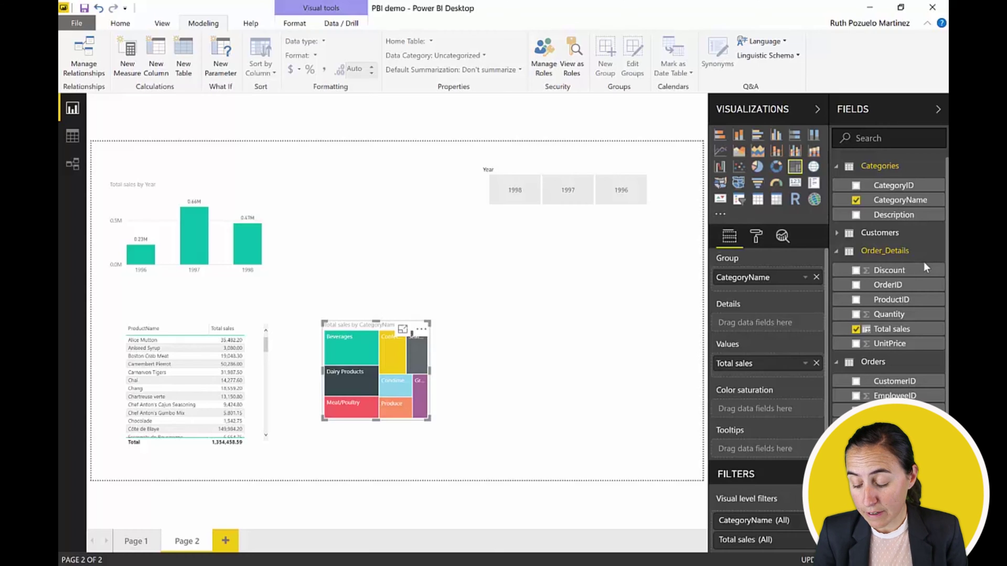
# Step: Map the Customers Country field, sizing the bubbles by Total sales
pyautogui.click(837, 234)
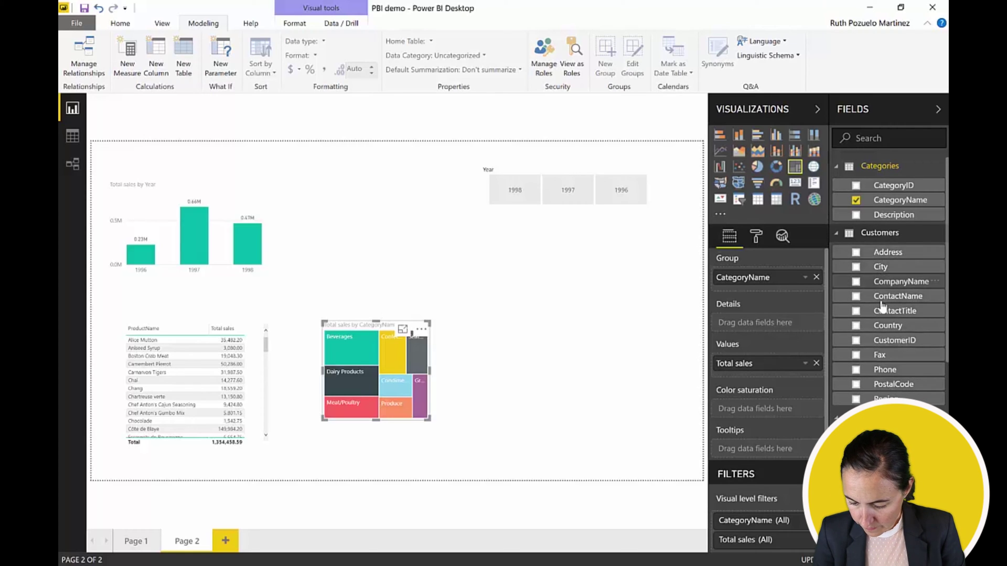
pyautogui.moveTo(895, 330); pyautogui.dragTo(580, 299)
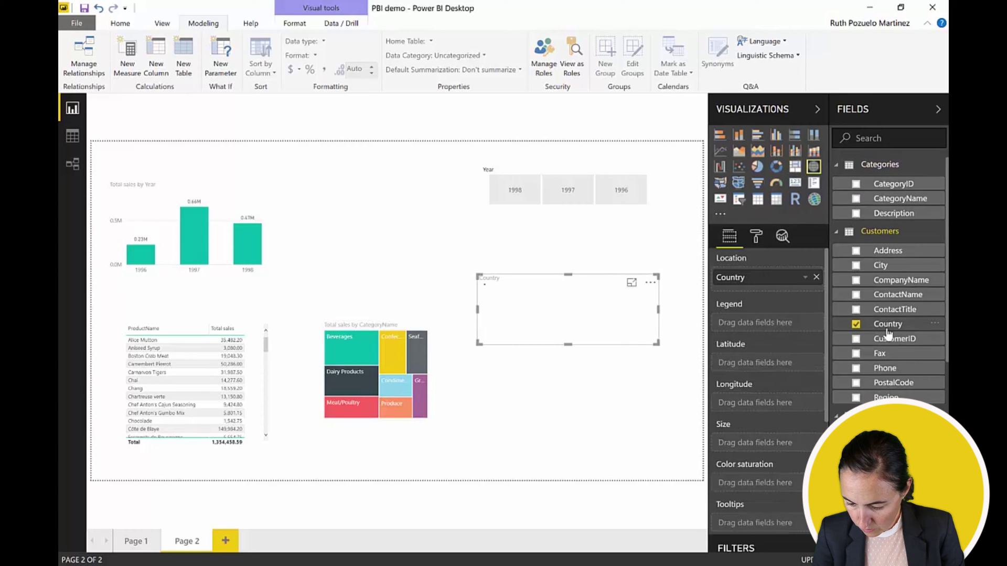
pyautogui.scroll(-5, 886, 331)
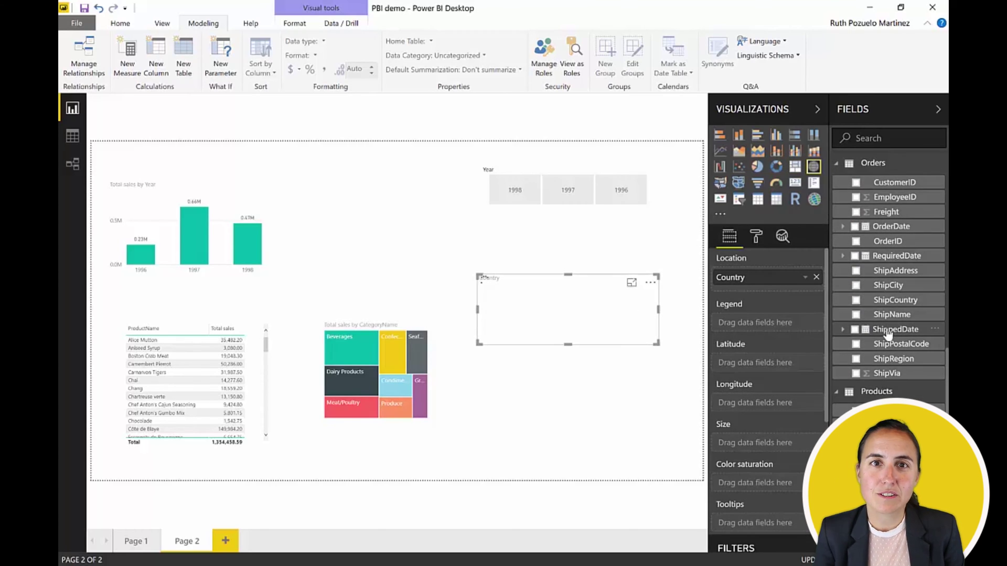
pyautogui.scroll(3, 886, 333)
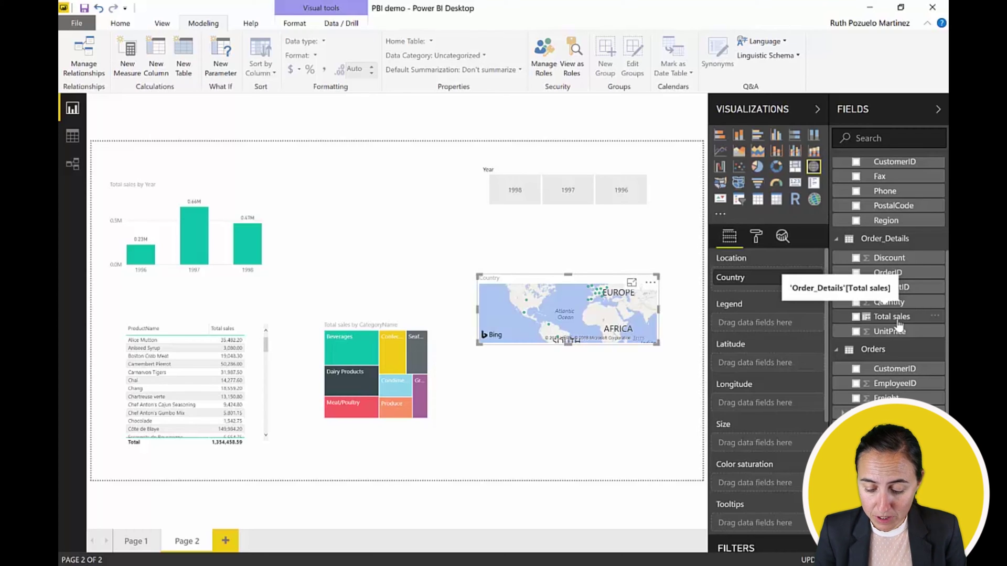
pyautogui.moveTo(899, 325); pyautogui.dragTo(588, 314)
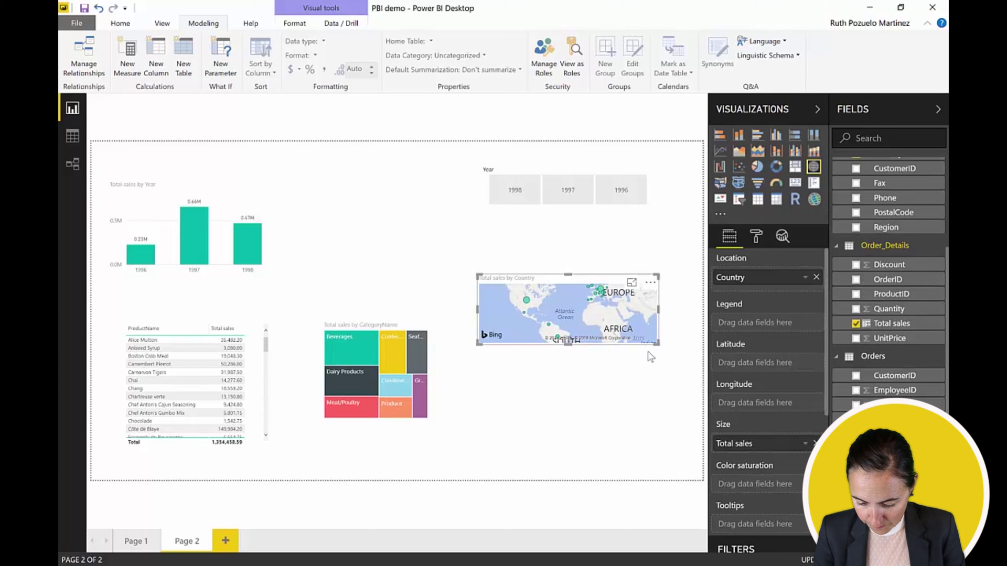
# Step: Enlarge the map and shift it up-right, then move the treemap up between the year chart and the map
pyautogui.moveTo(657, 343); pyautogui.dragTo(672, 417)
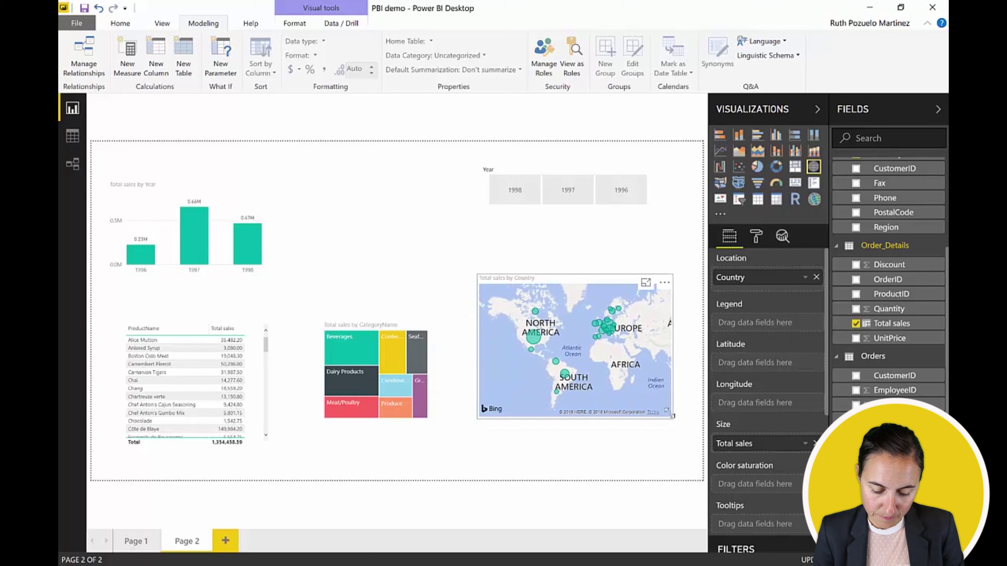
pyautogui.moveTo(573, 273); pyautogui.dragTo(579, 260)
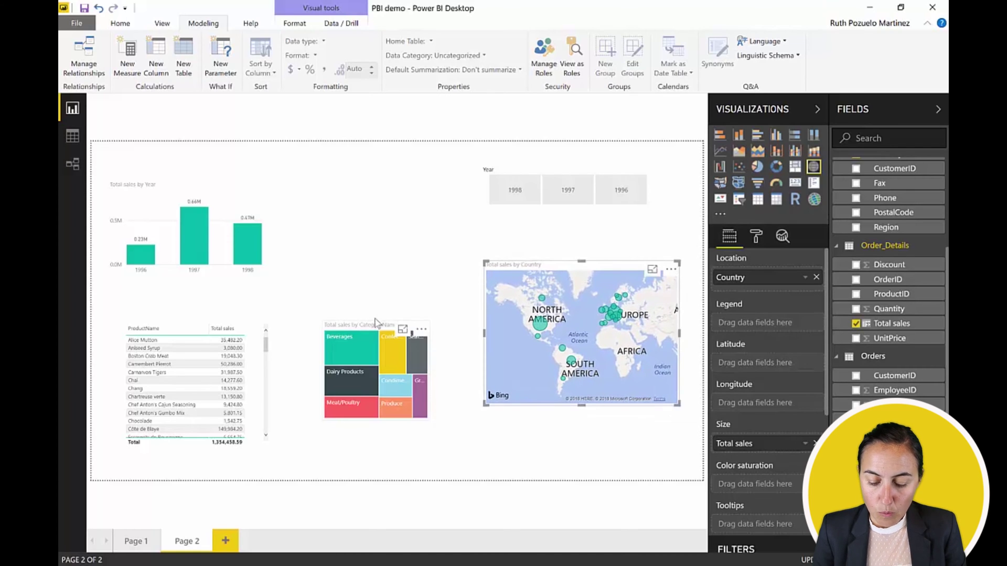
pyautogui.moveTo(373, 331); pyautogui.dragTo(381, 250)
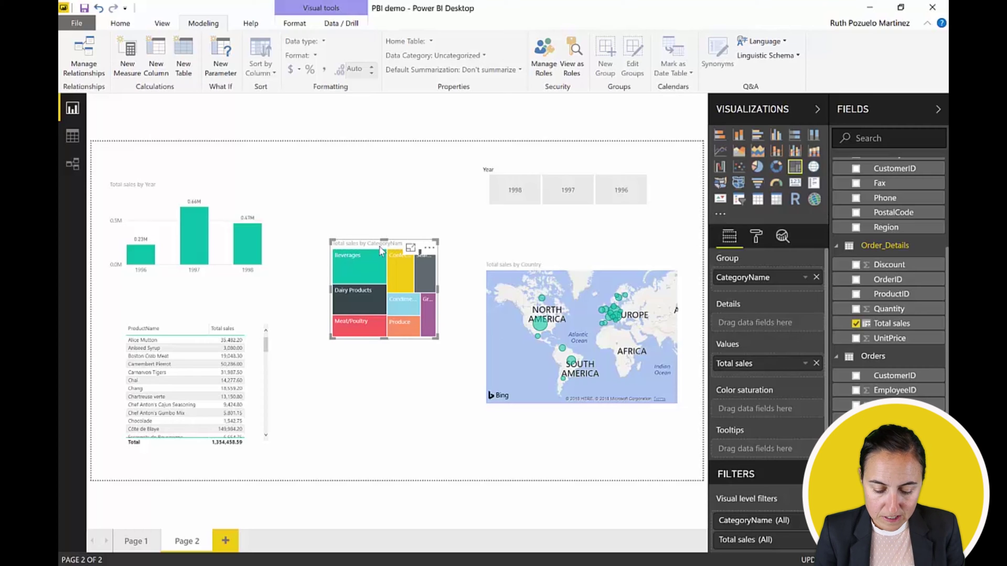
# Step: Test cross-filtering by the Beverages category, the product Chai and 1998, then clear the year filter
pyautogui.click(355, 268)
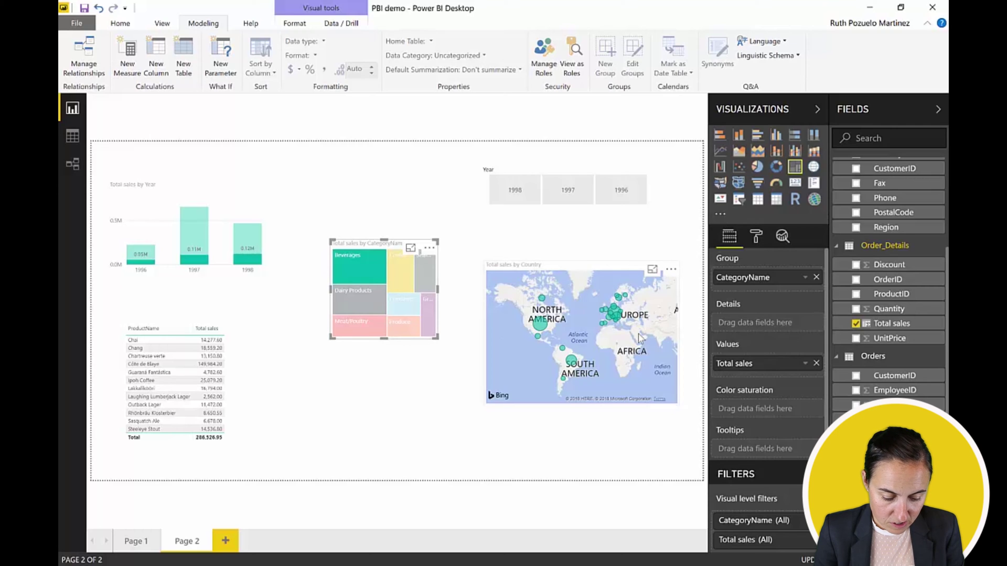
pyautogui.click(151, 342)
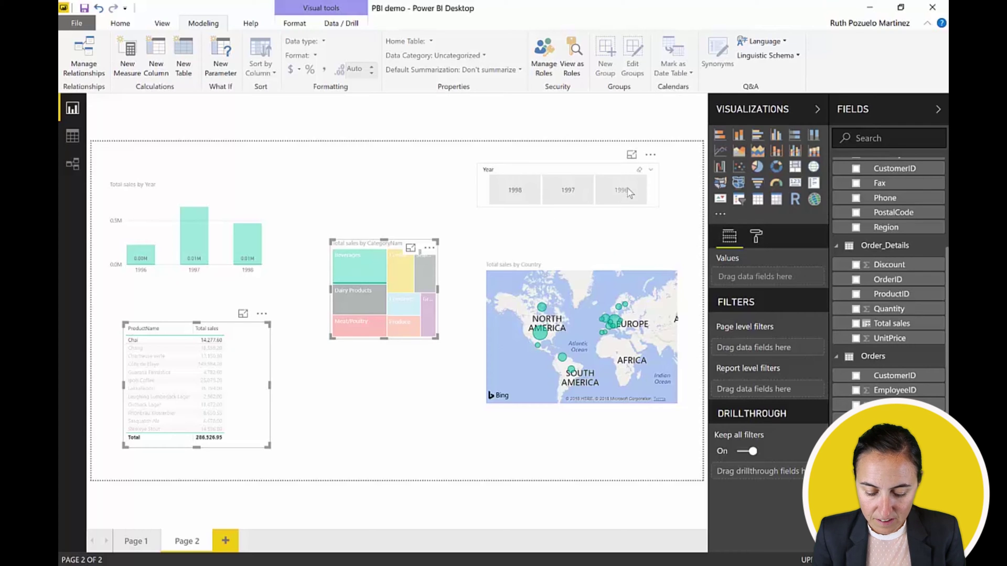
pyautogui.click(517, 192)
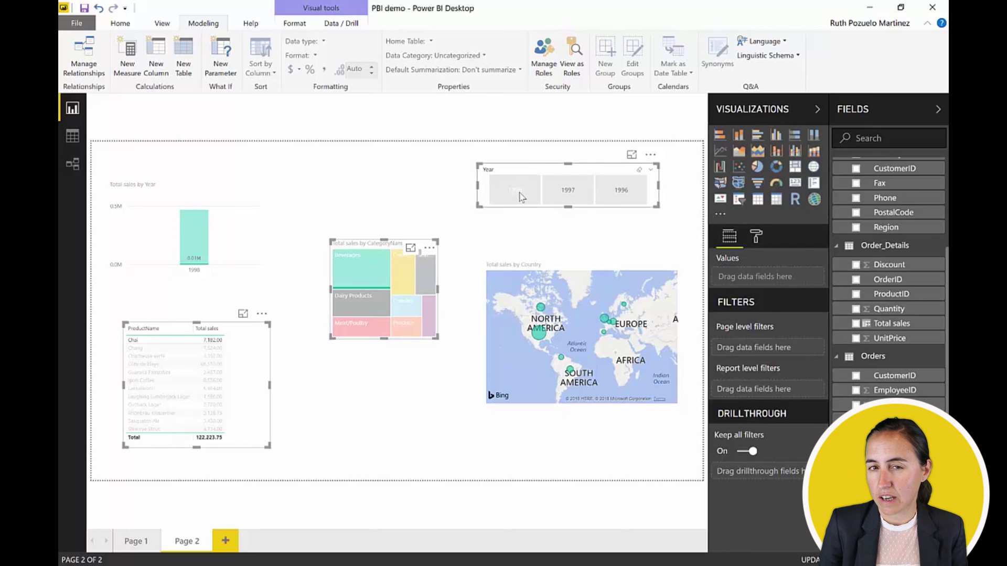
pyautogui.click(519, 197)
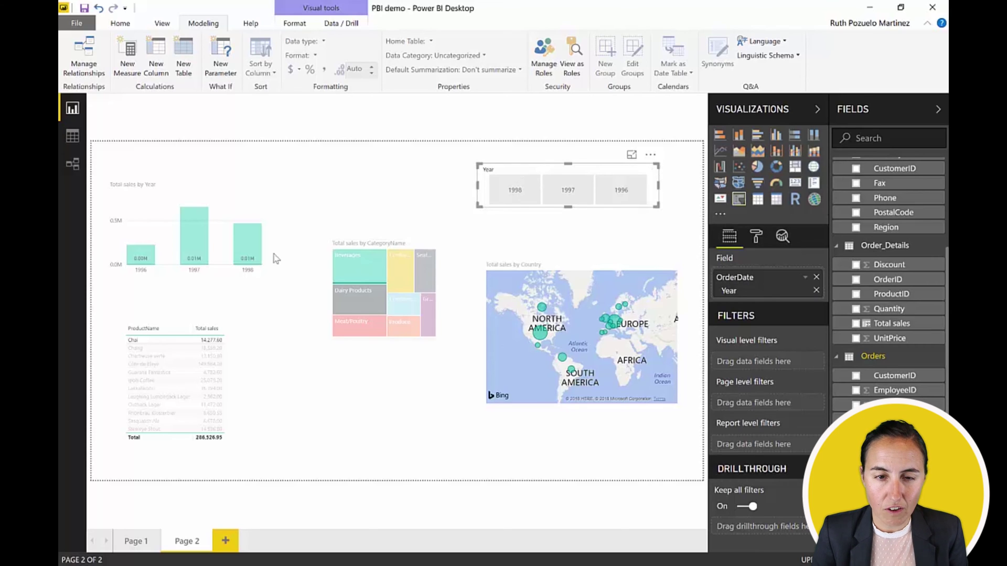
# Step: Cross-filter the page to the 1998 column (product total 469,771.34) and preview the open Power BI windows
pyautogui.click(251, 252)
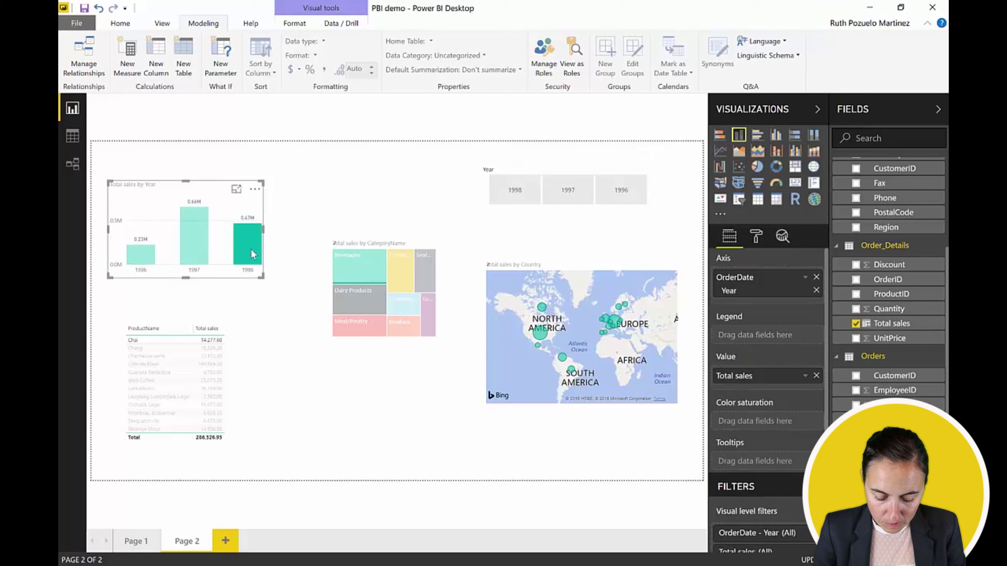
pyautogui.click(250, 252)
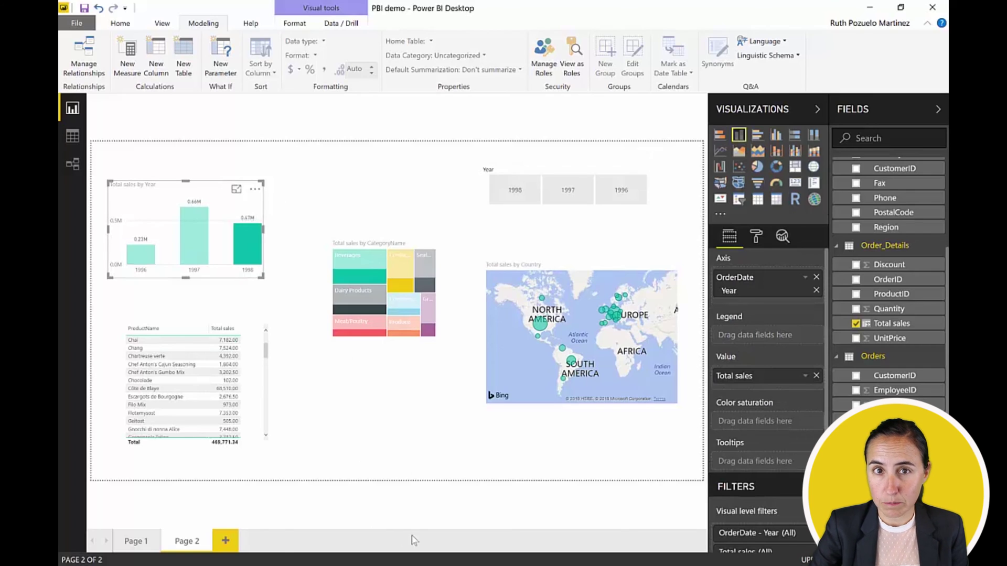
pyautogui.click(337, 565)
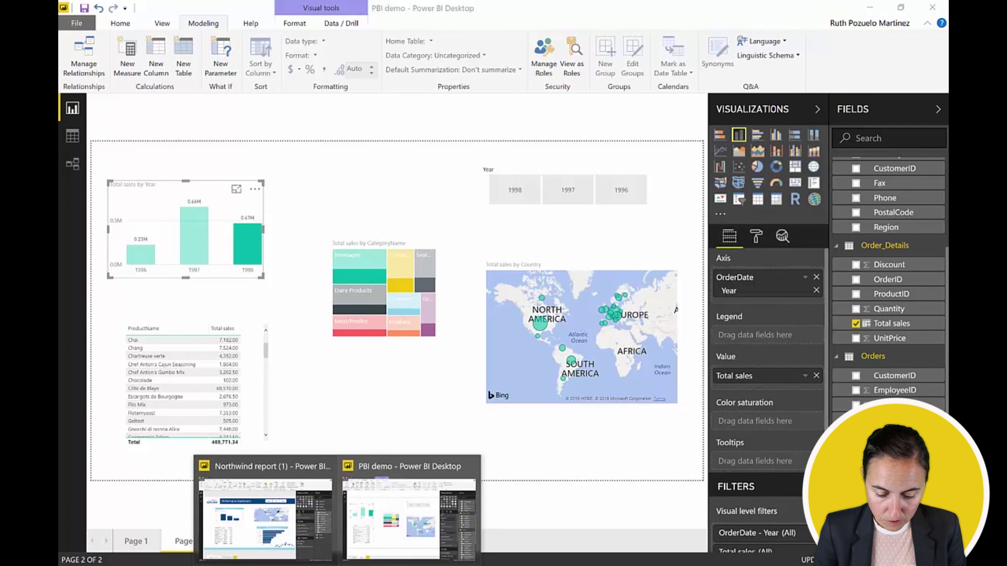
# Step: In the Northwind report (1) window, start publishing and save the report changes
pyautogui.click(262, 533)
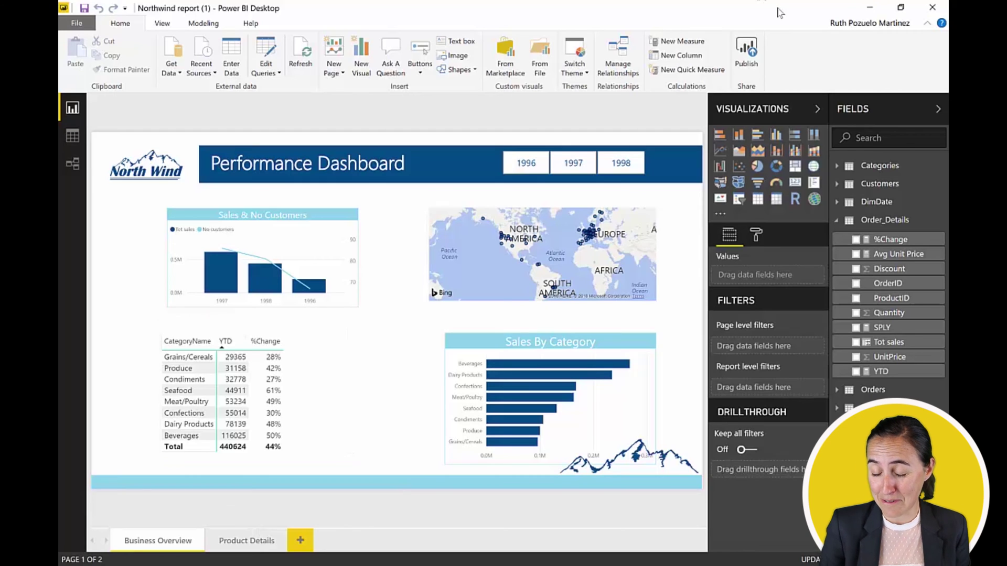
pyautogui.click(751, 63)
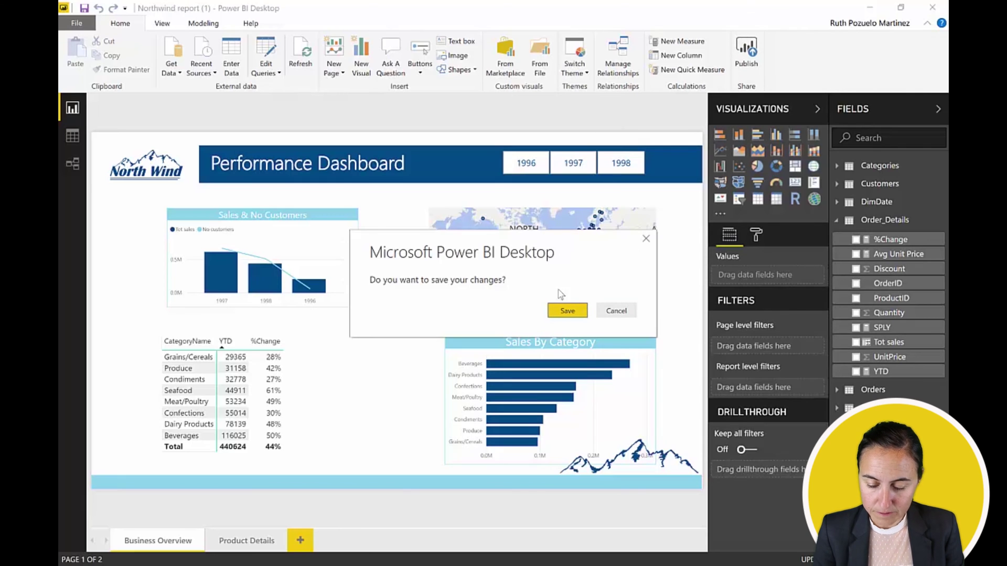
pyautogui.click(572, 313)
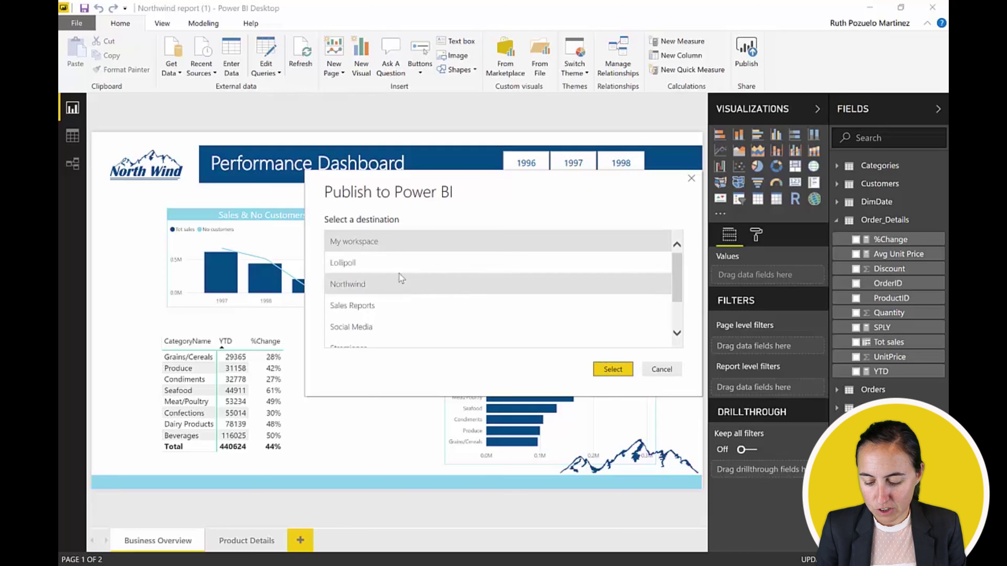
# Step: Publish to the Northwind workspace, replacing the Northwind report (1) dataset, and open 'Northwind report (1).pbix' online
pyautogui.click(373, 290)
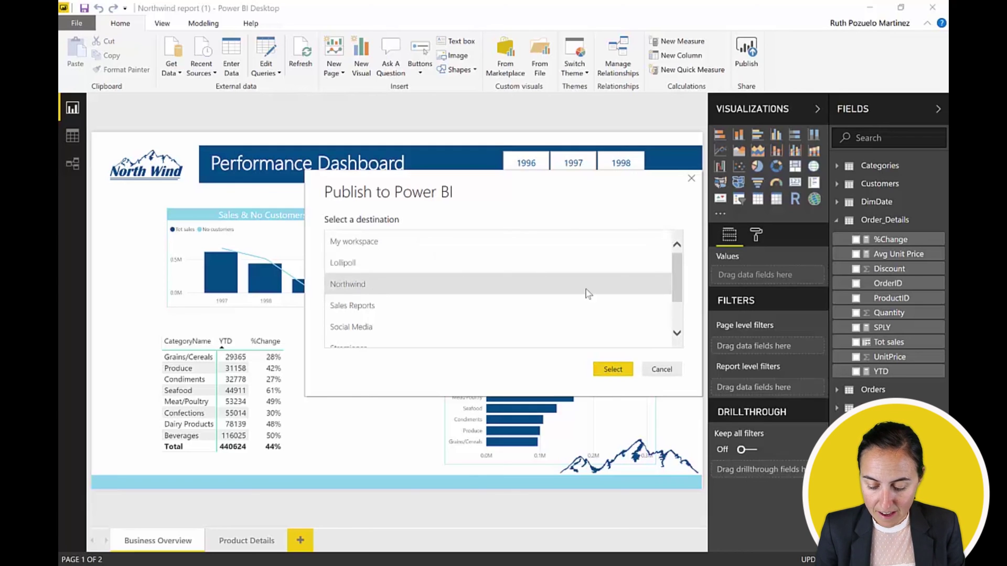
pyautogui.click(620, 373)
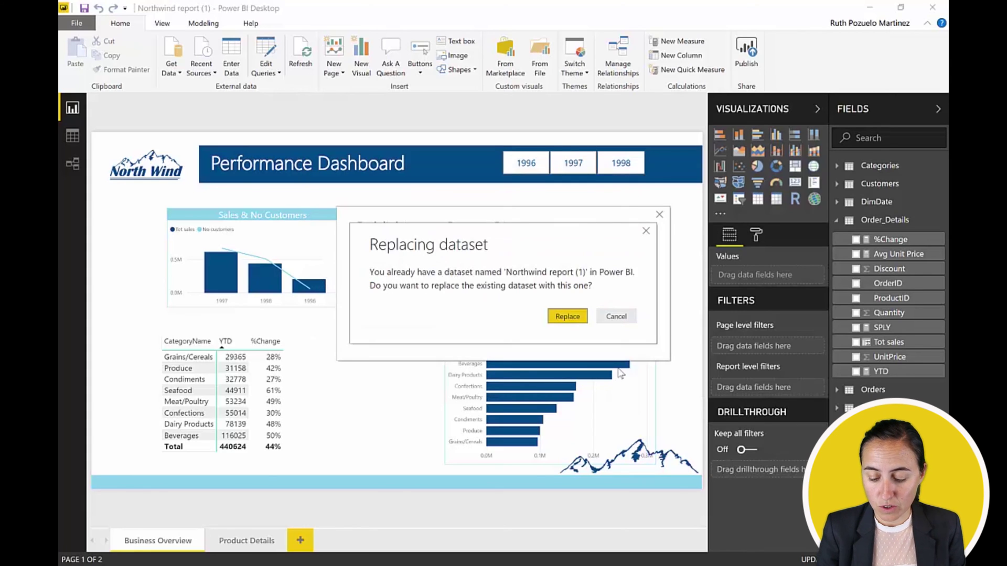
pyautogui.click(569, 318)
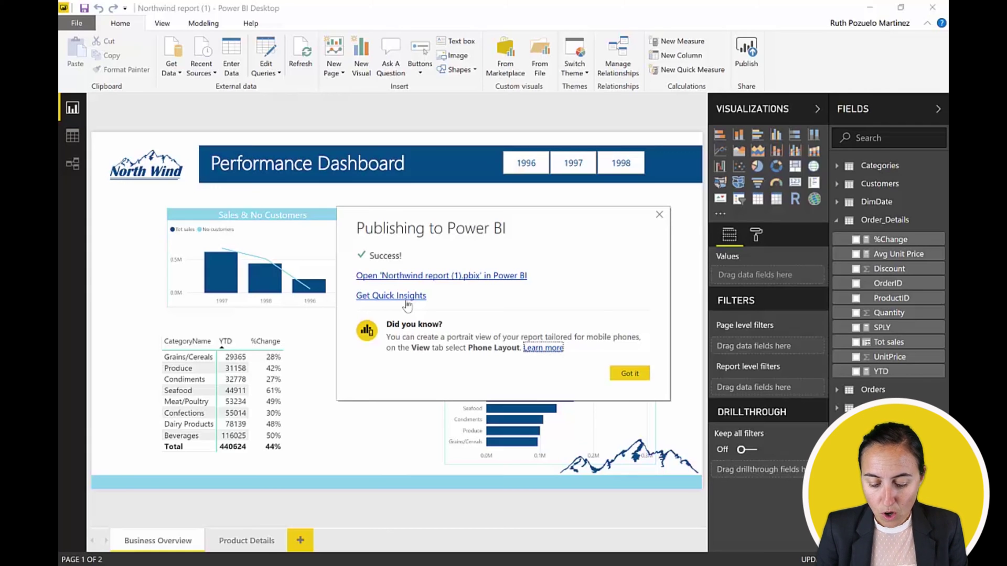
pyautogui.click(390, 276)
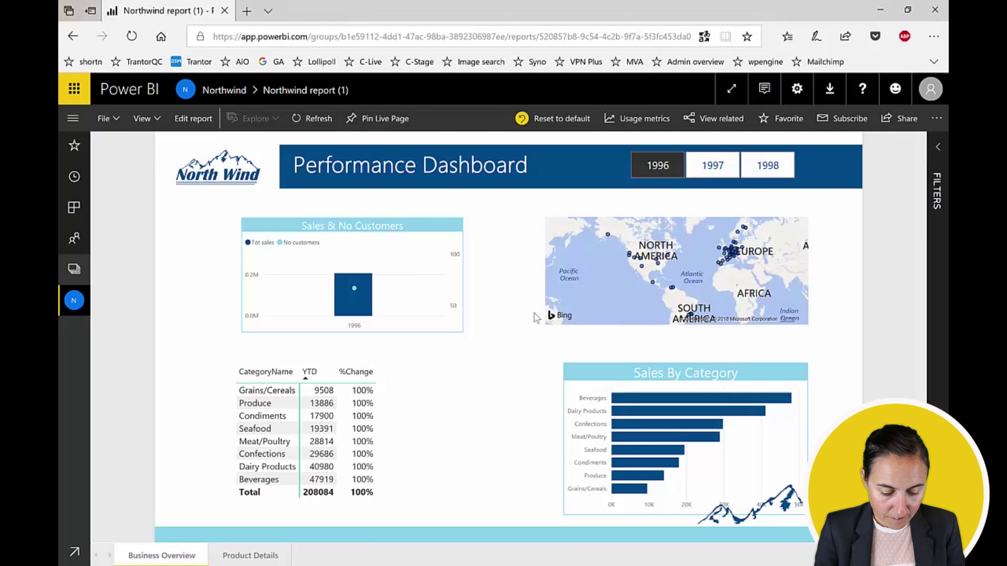
# Step: Go to Workspaces, expand Northwind, and open its Northwind dashboard
pyautogui.click(75, 270)
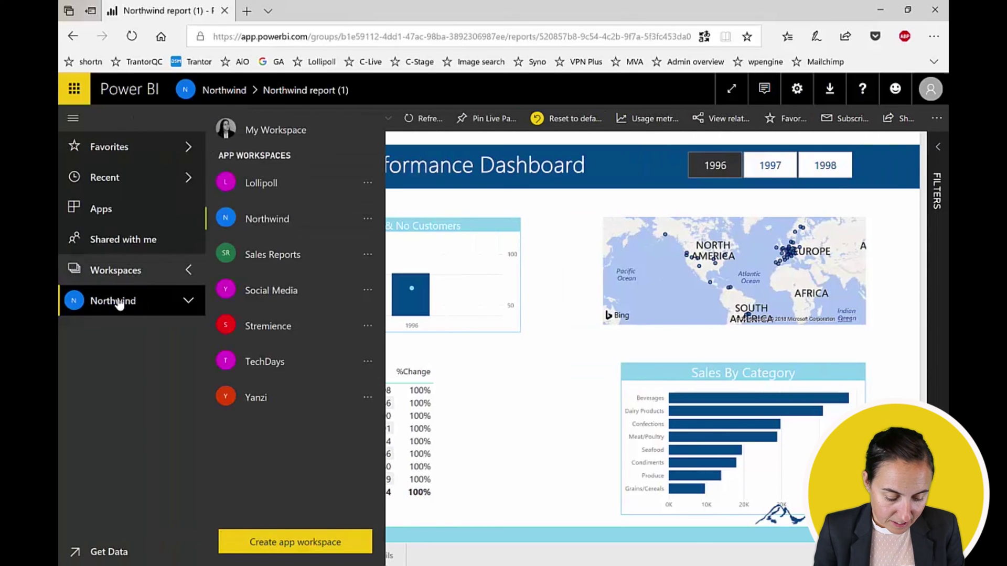
pyautogui.click(188, 304)
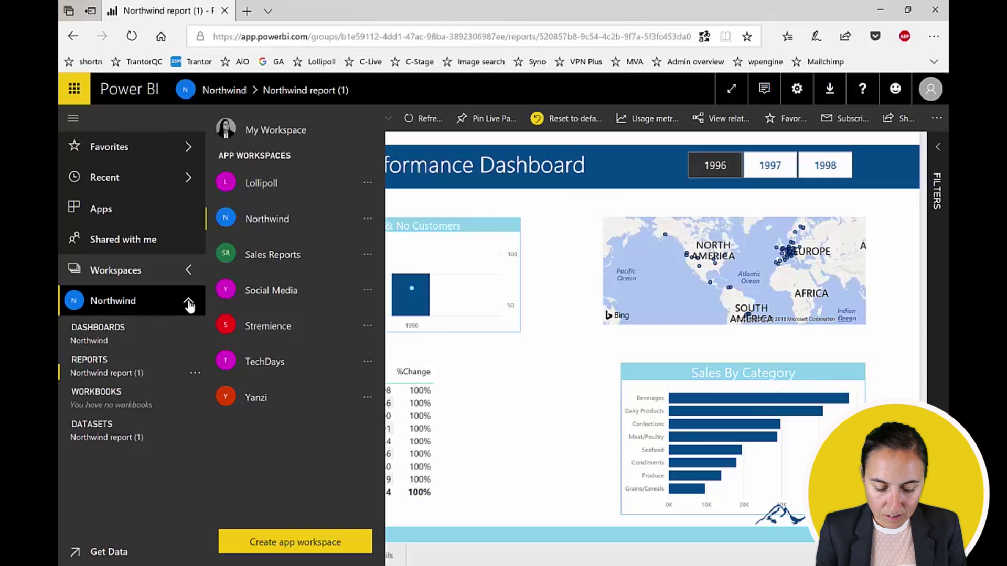
pyautogui.click(99, 343)
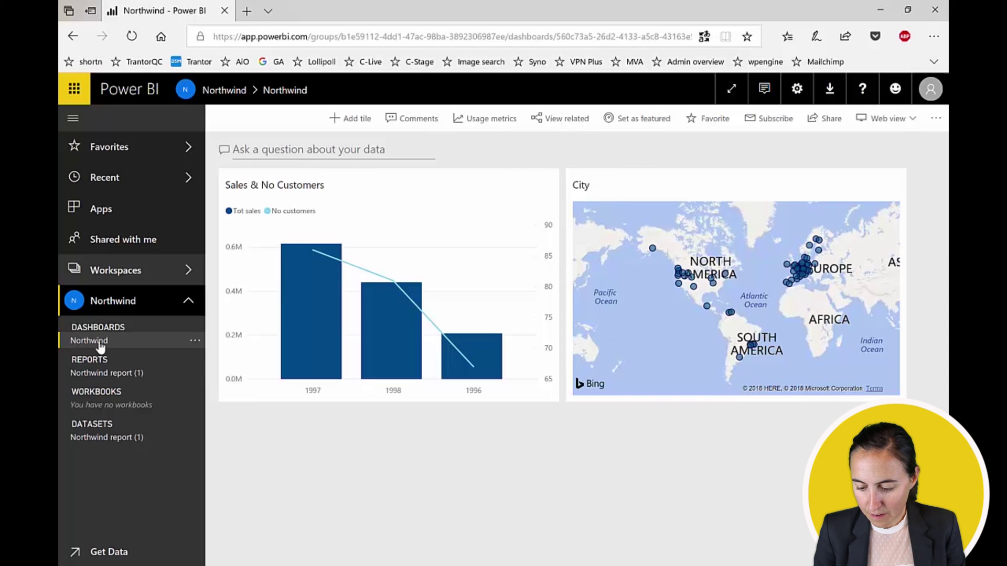
# Step: Switch the Northwind dashboard to Phone view, then open Northwind report (1) from REPORTS
pyautogui.click(905, 120)
pyautogui.click(853, 171)
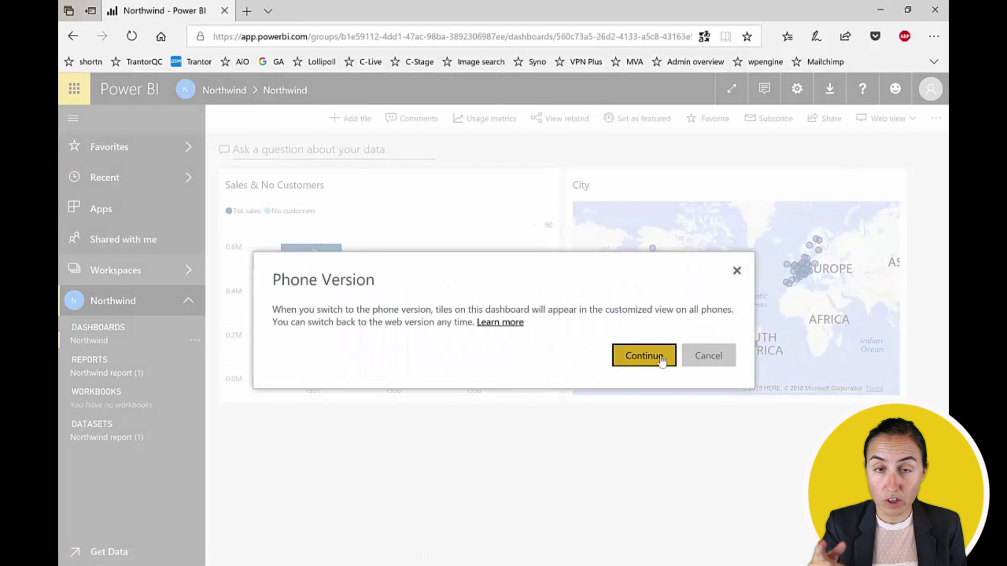
pyautogui.click(644, 357)
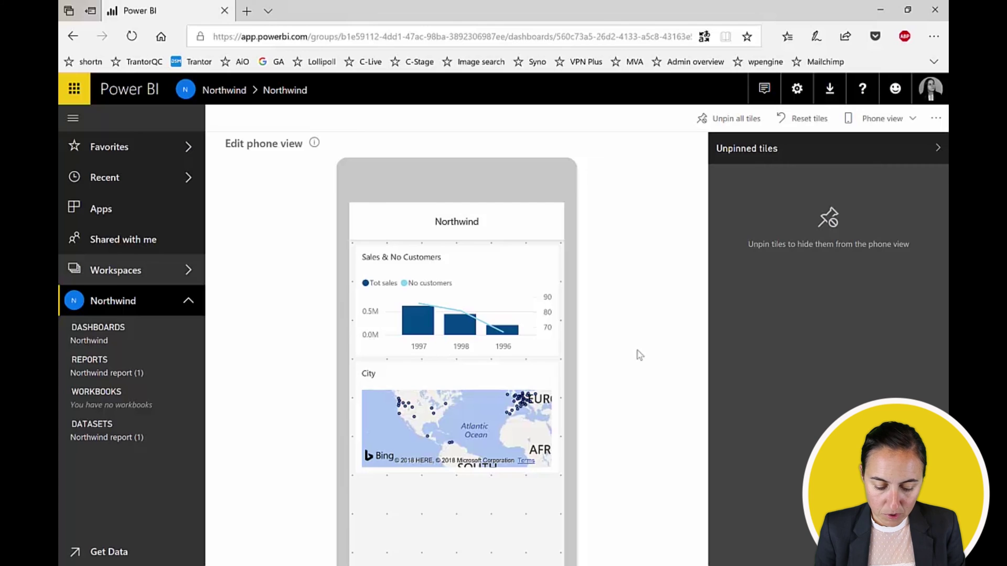
pyautogui.click(104, 374)
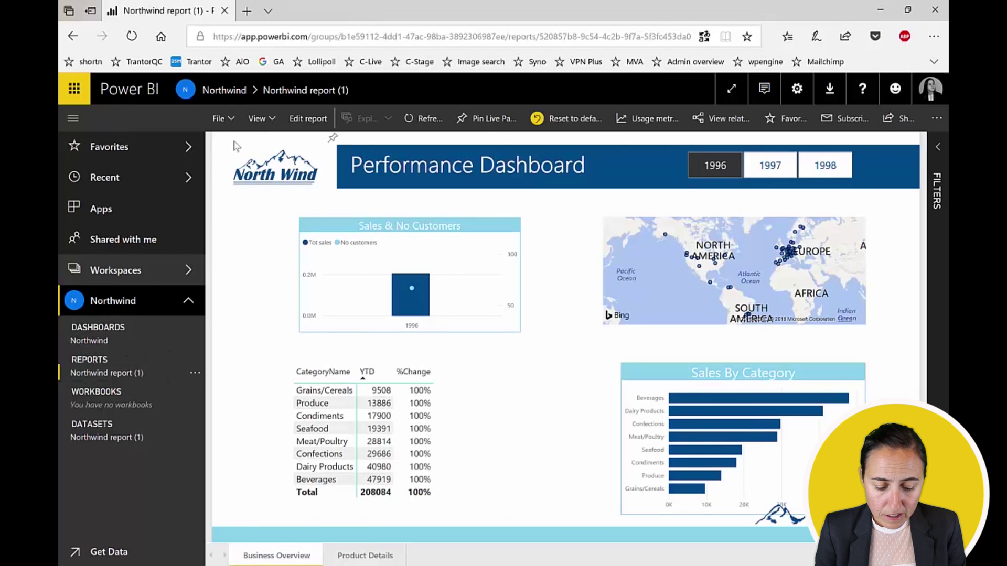
# Step: Open Schedule Refresh settings for the Northwind report (1) dataset, revealing the invalid OData credentials warning
pyautogui.click(231, 120)
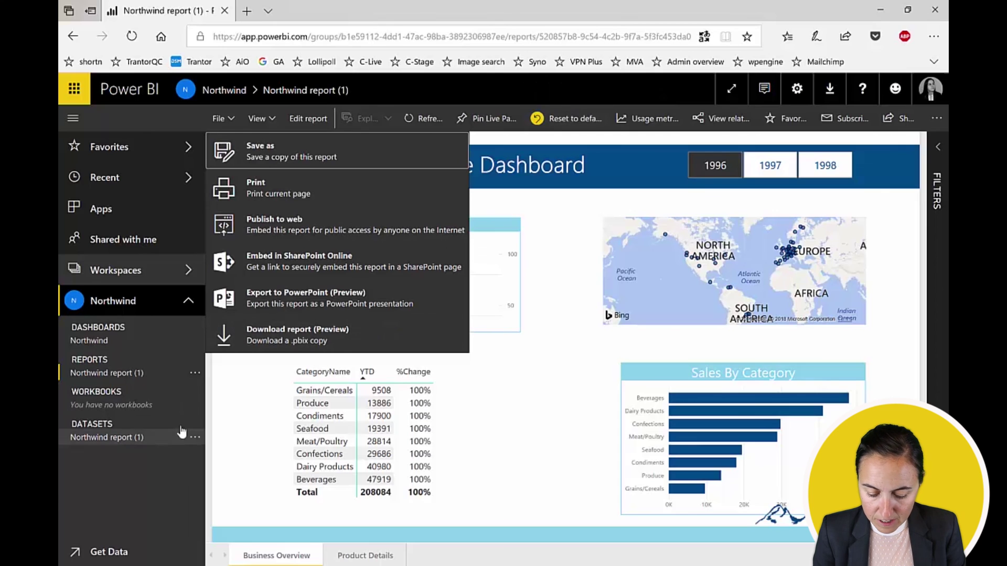
pyautogui.click(194, 439)
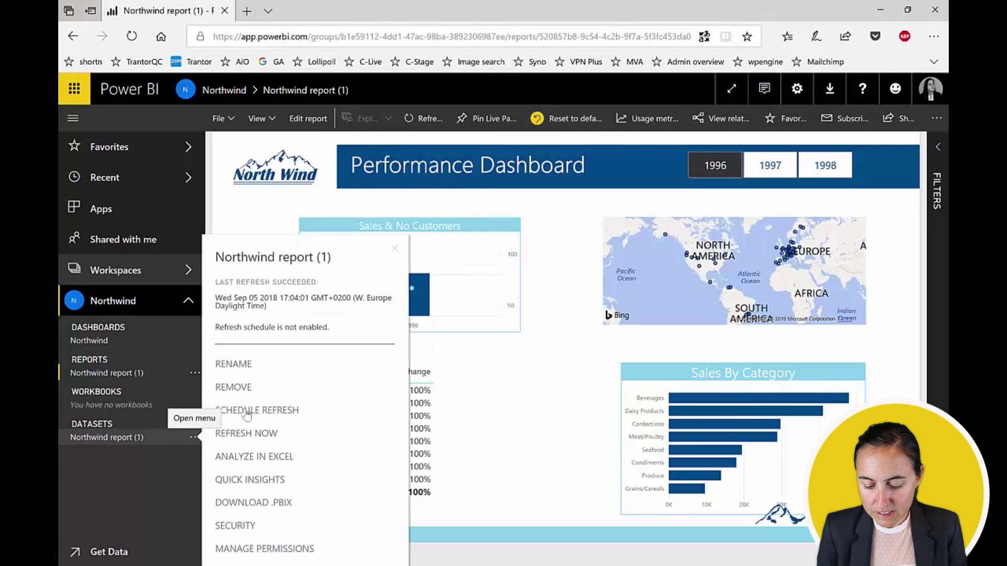
pyautogui.click(257, 410)
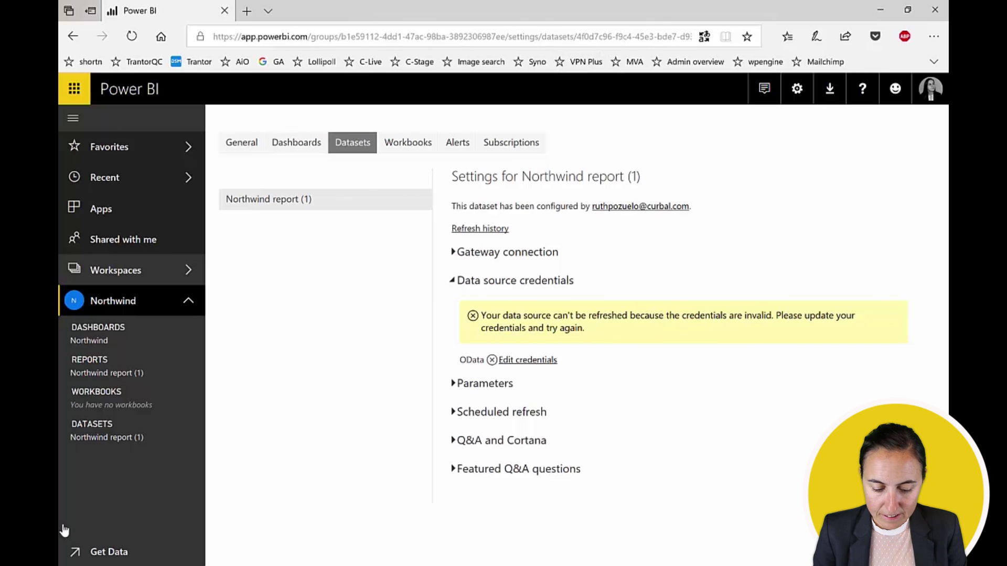
# Step: Browse the Northwind report (1) dataset and report, then show the Northwind workspace content list
pyautogui.click(111, 441)
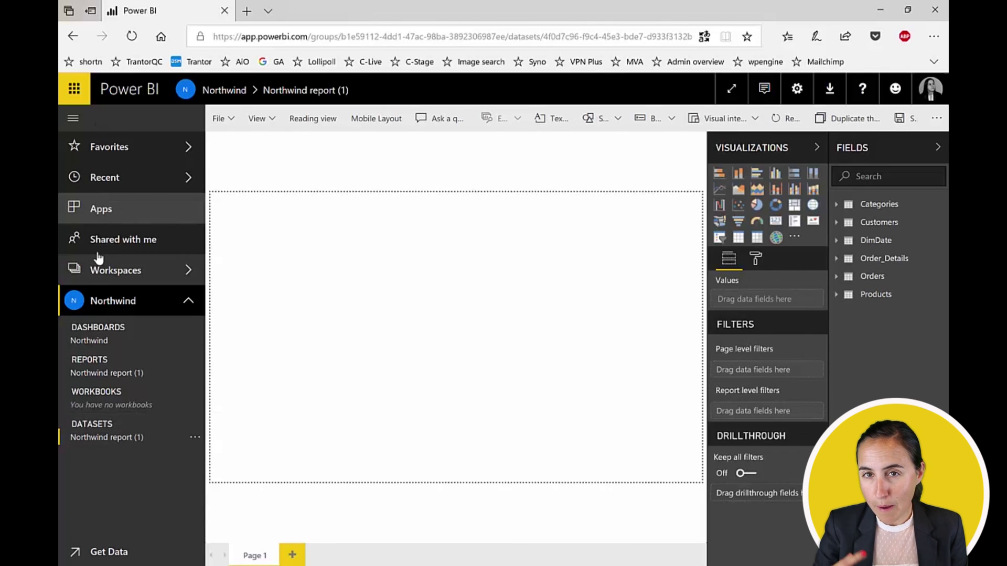
pyautogui.click(105, 373)
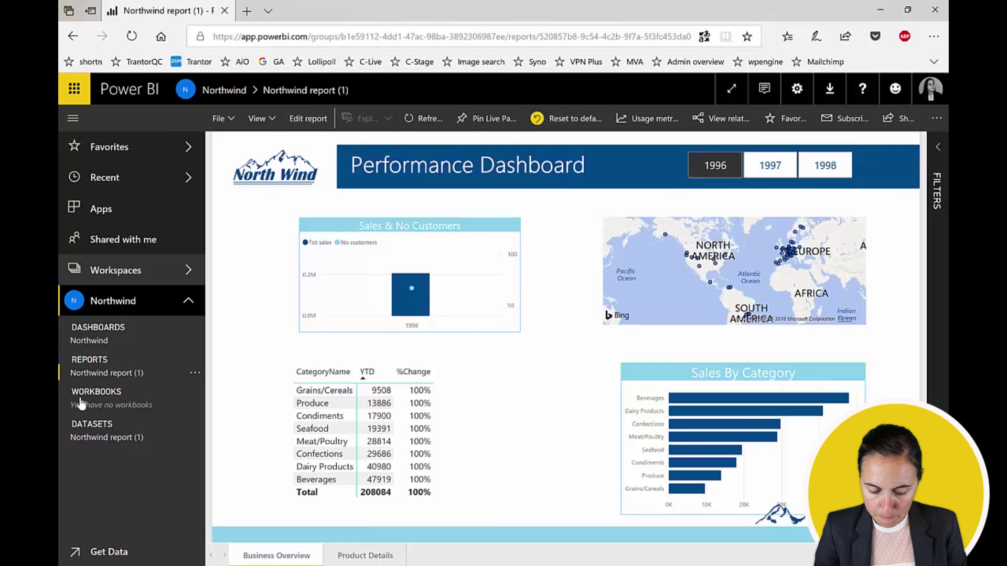
pyautogui.click(105, 437)
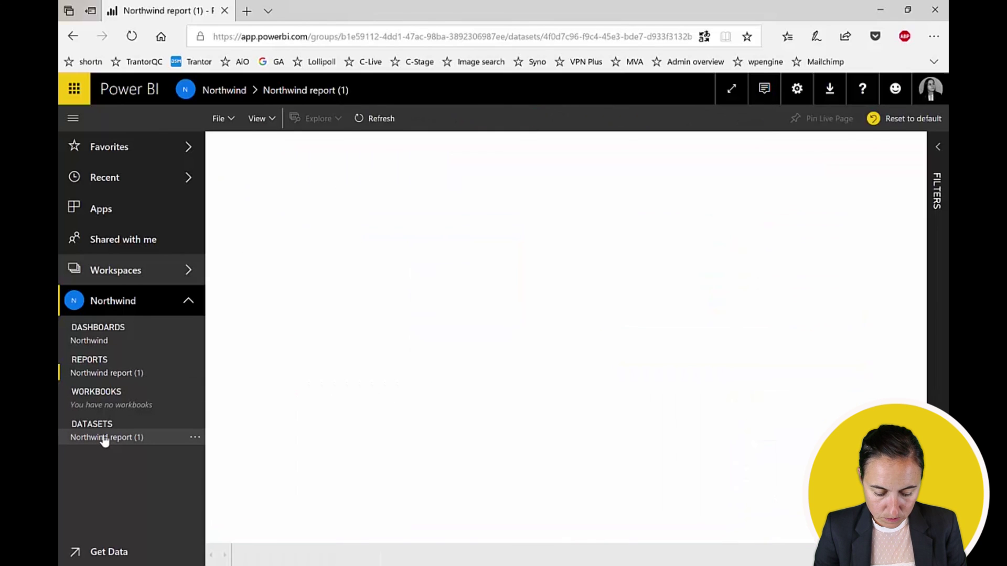
pyautogui.click(192, 439)
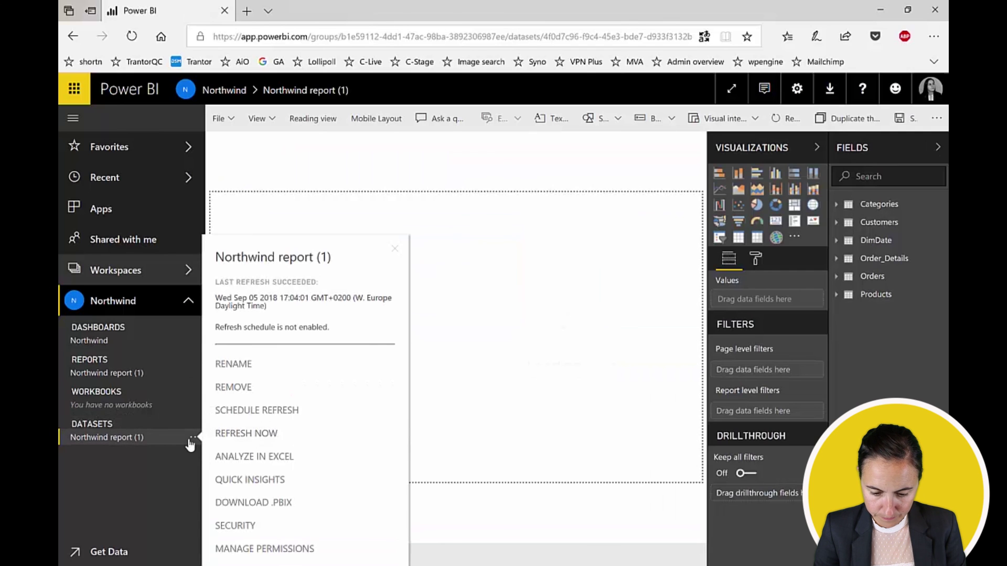
pyautogui.click(107, 313)
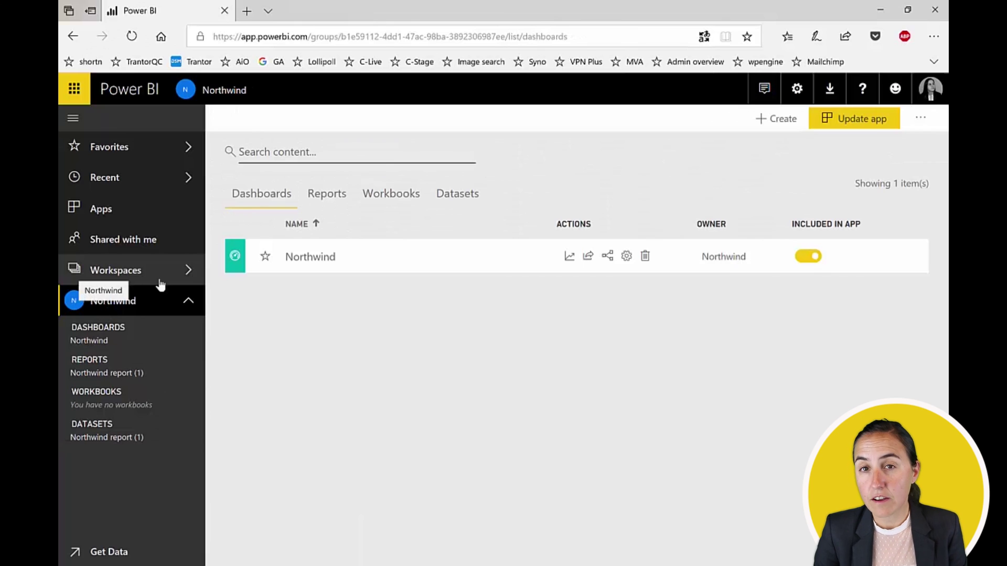
# Step: Update and republish the Northwind app, confirming the update and dismissing the success message
pyautogui.click(858, 122)
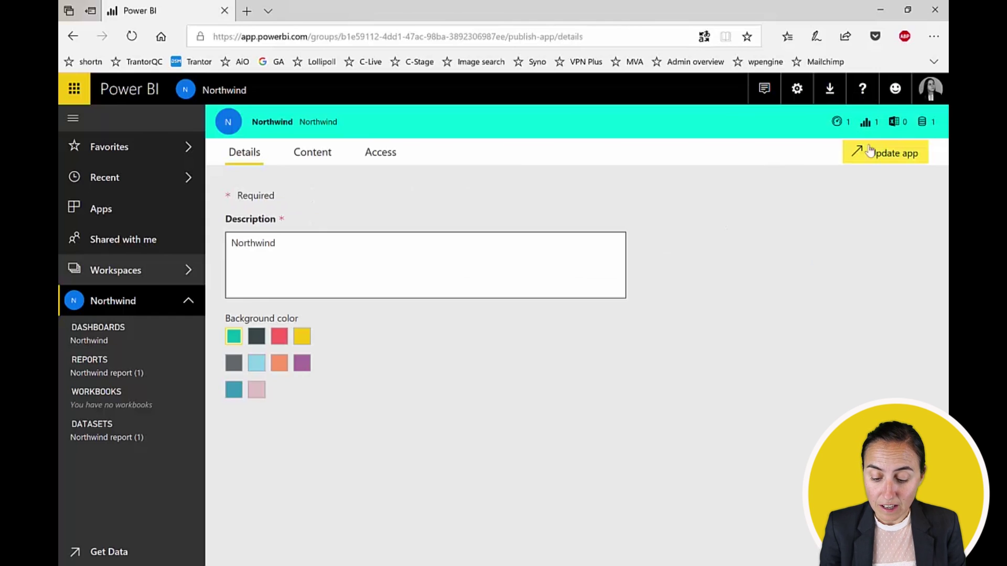
pyautogui.click(909, 157)
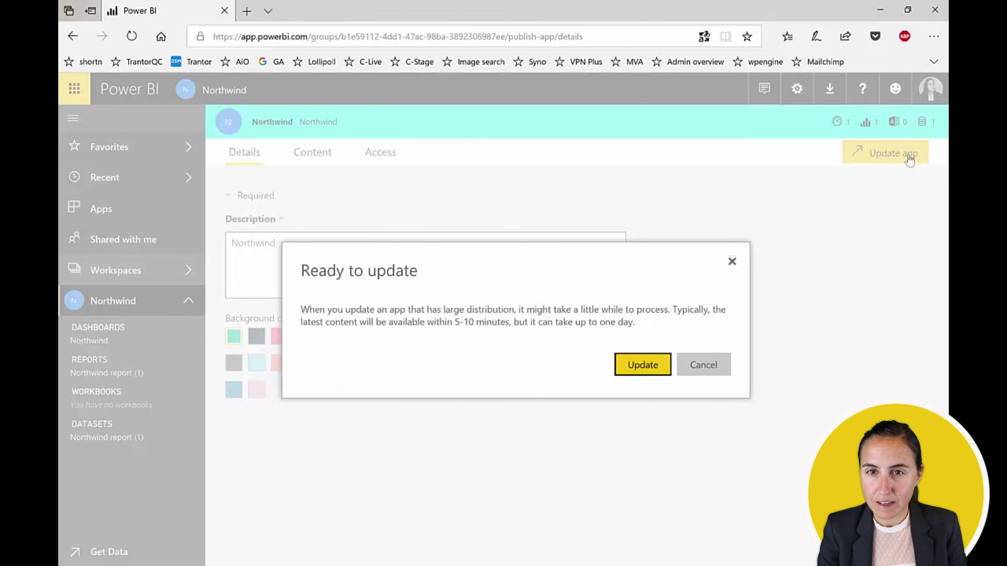
pyautogui.click(641, 371)
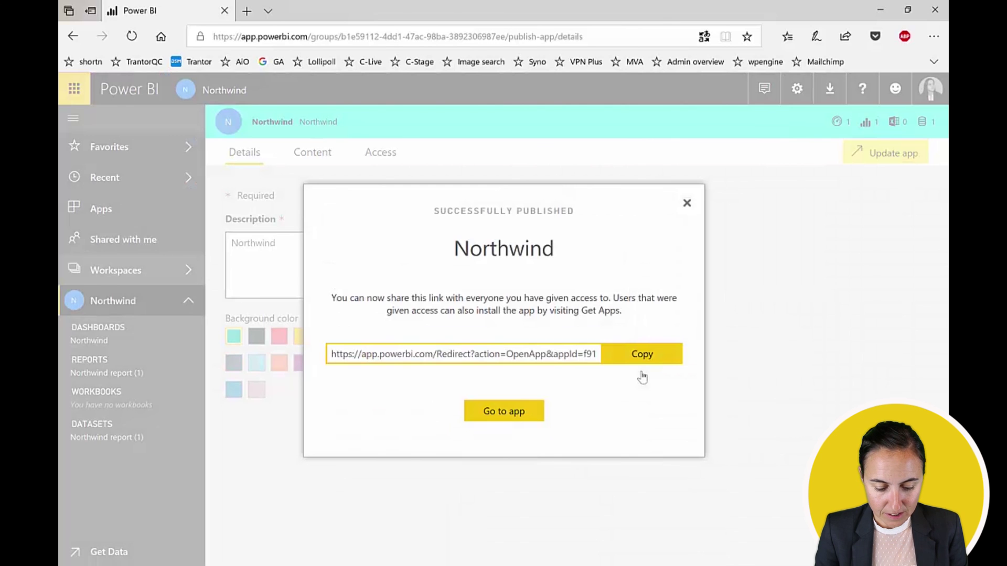
pyautogui.click(686, 203)
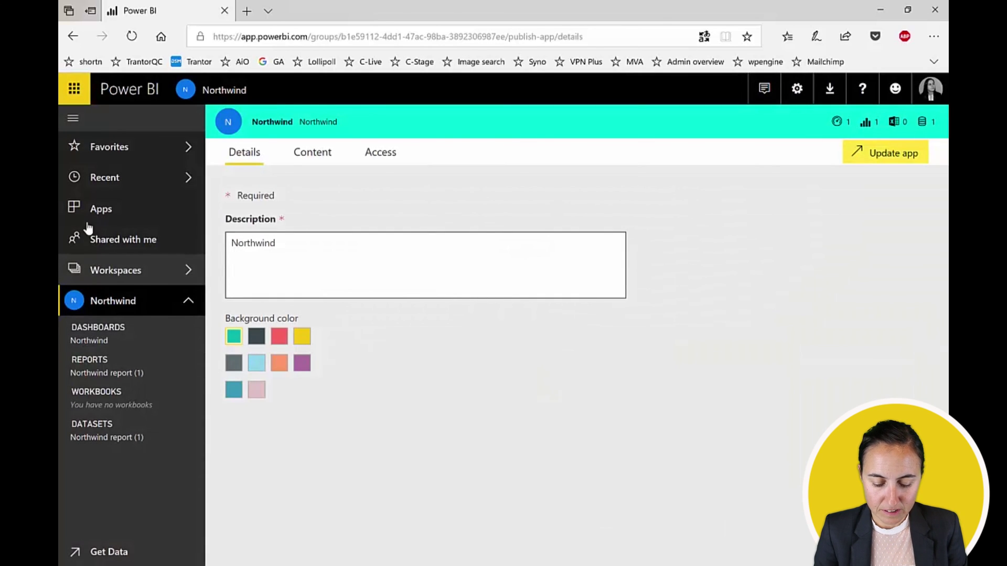